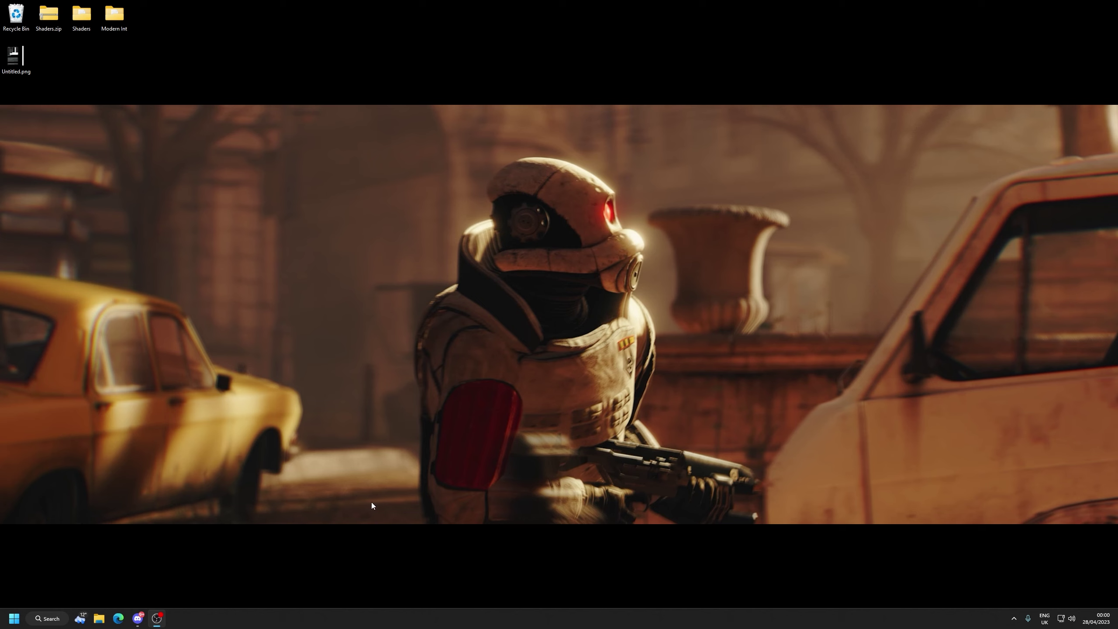
Launch Steam from the pinned app in the Windows Start menu.
{"action": "left_click", "coordinate": [2, 619]}
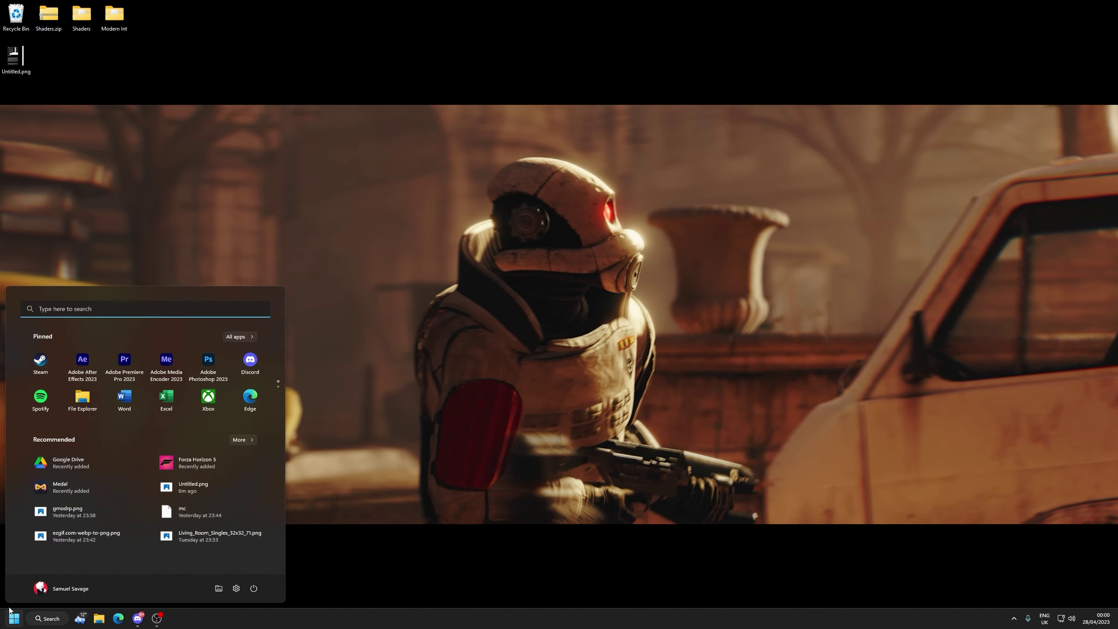
{"action": "left_click", "coordinate": [411, 308]}
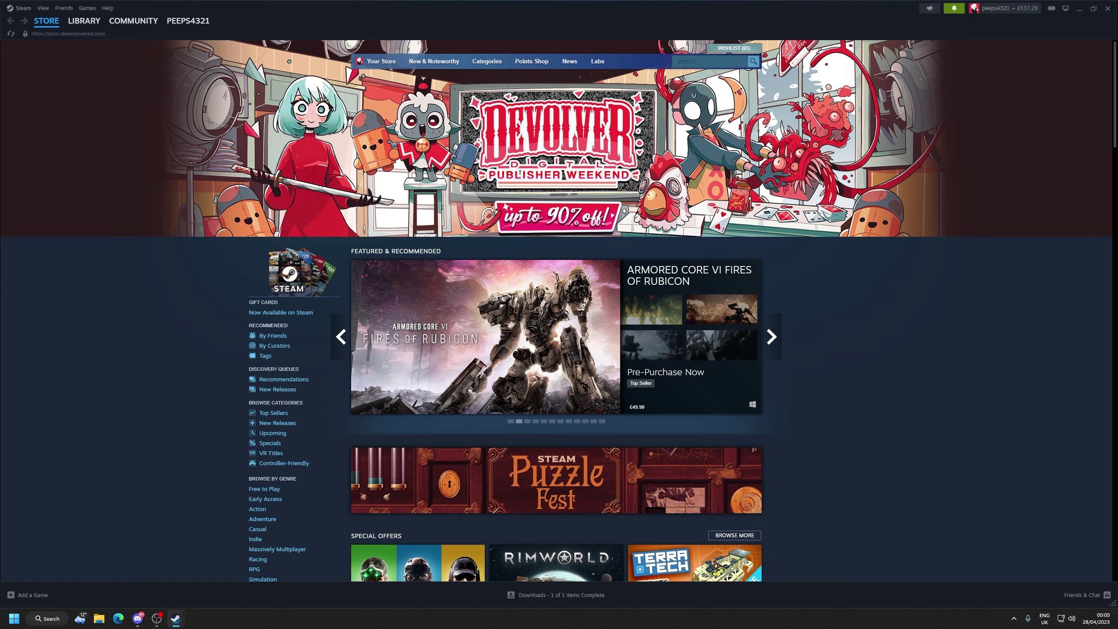
Bring the Steam window forward and switch to the Library home.
{"action": "left_click", "coordinate": [222, 568]}
{"action": "left_click", "coordinate": [700, 480]}
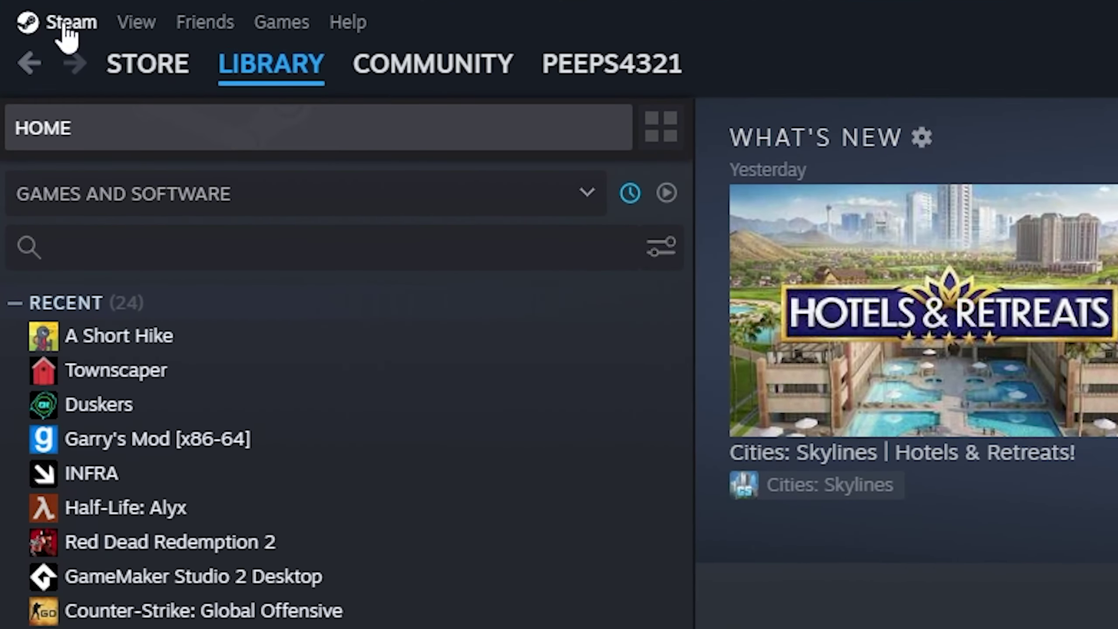
Check for Steam client updates, then open Steam Settings.
{"action": "left_click", "coordinate": [67, 28]}
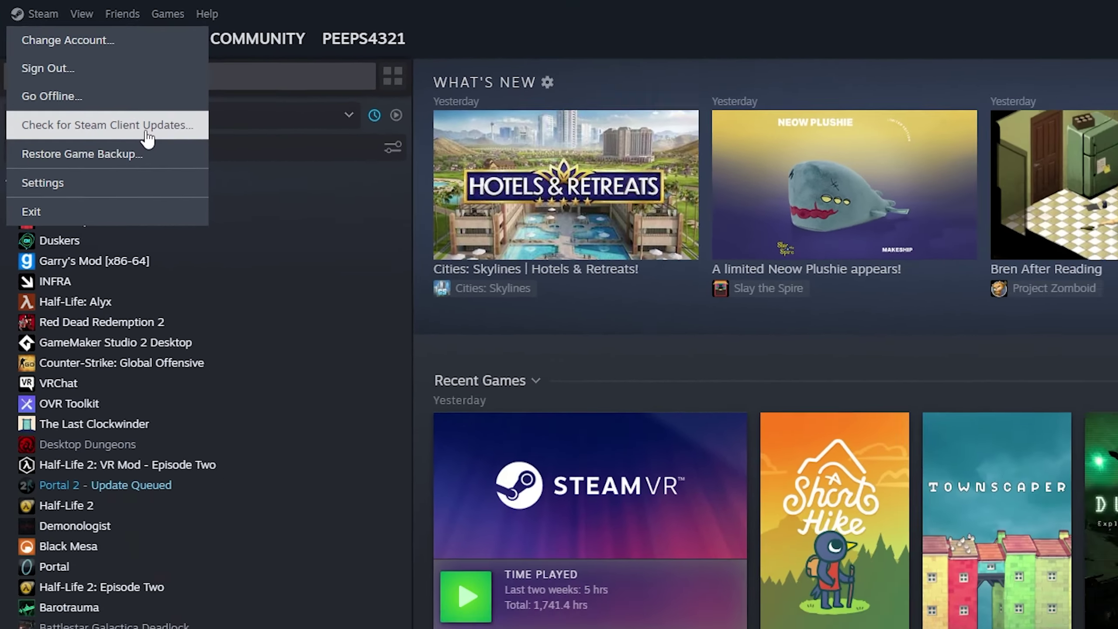
{"action": "left_click", "coordinate": [244, 222]}
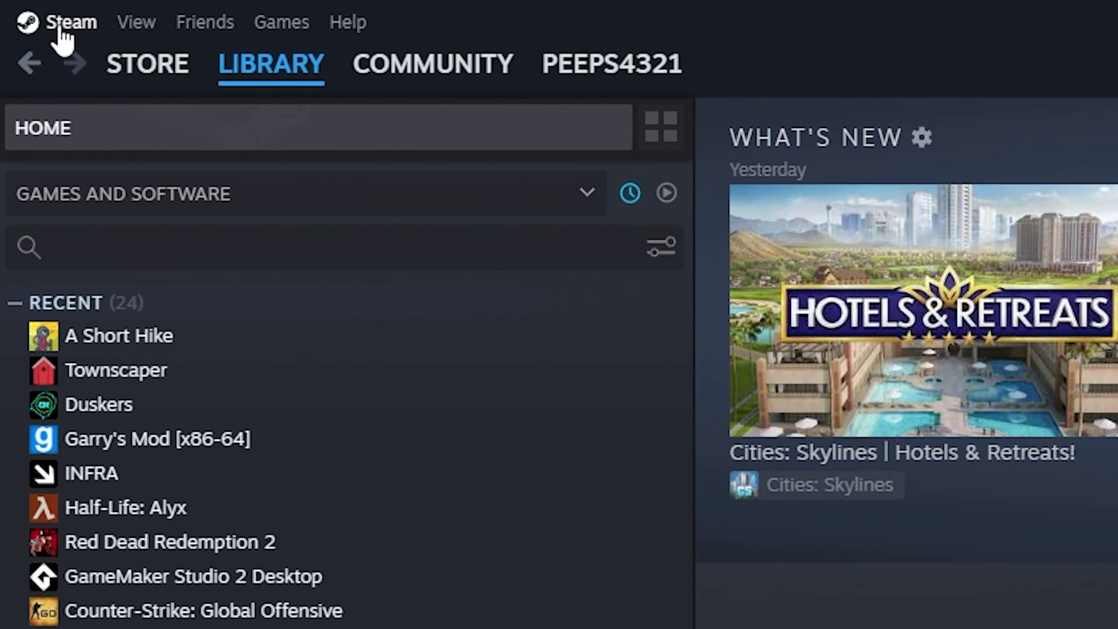
{"action": "left_click", "coordinate": [19, 8]}
{"action": "left_click", "coordinate": [81, 303]}
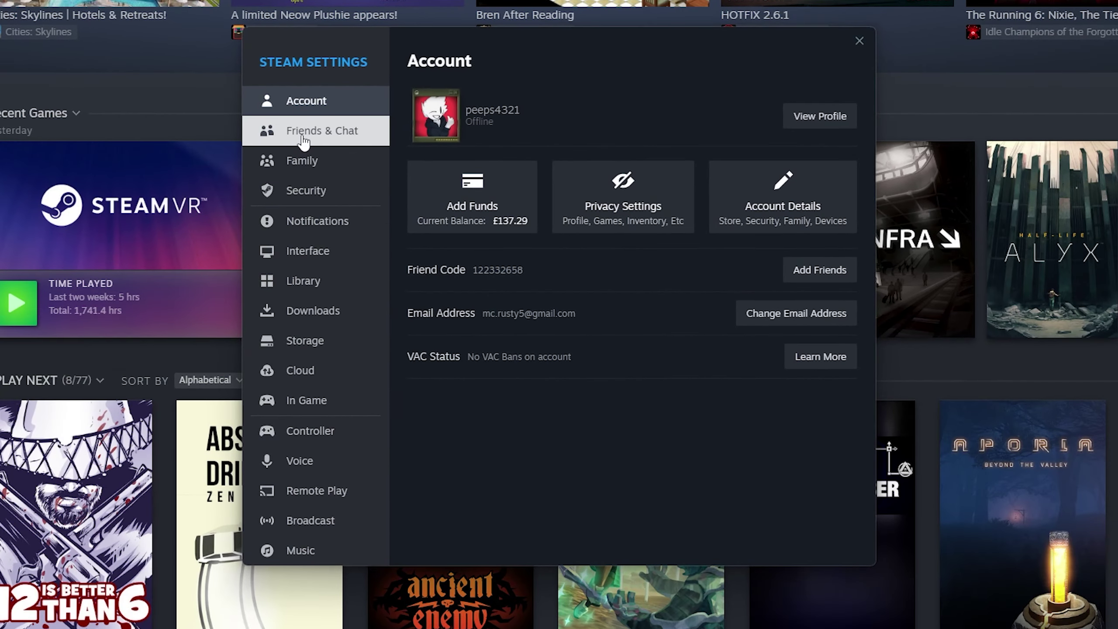
Browse the Friends & Chat, Family, Notifications, Interface, Library, Downloads, Storage and Cloud settings.
{"action": "left_click", "coordinate": [303, 142]}
{"action": "left_click", "coordinate": [323, 160]}
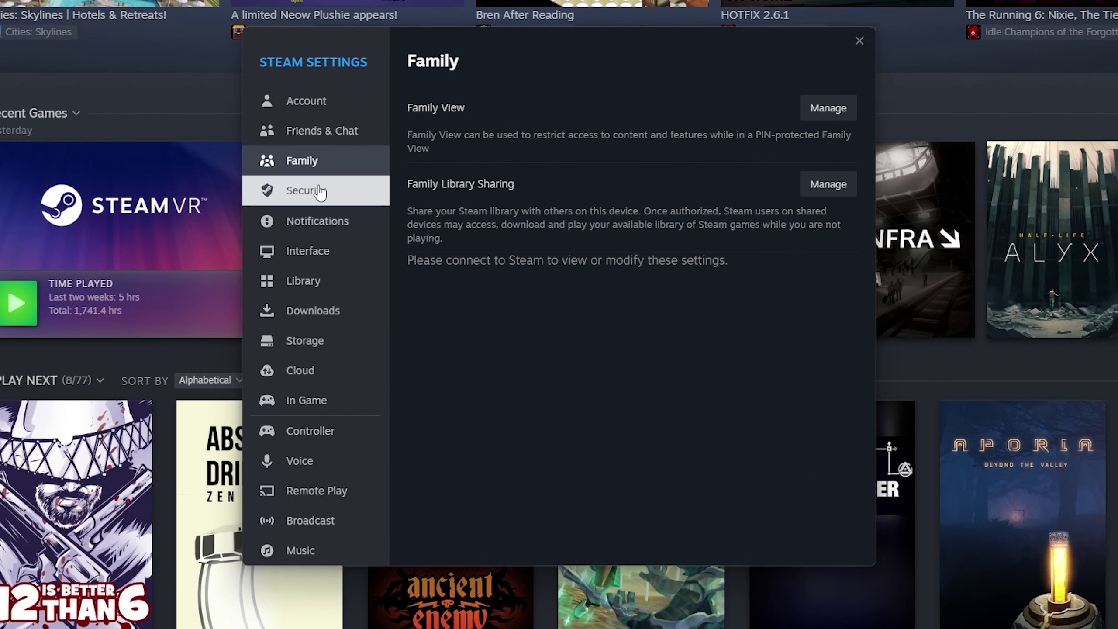
{"action": "left_click", "coordinate": [318, 220]}
{"action": "left_click", "coordinate": [318, 250]}
{"action": "left_click", "coordinate": [318, 281]}
{"action": "left_click", "coordinate": [318, 310]}
{"action": "left_click", "coordinate": [318, 340]}
{"action": "left_click", "coordinate": [307, 382]}
Review the In Game, Controller, Music, Broadcast and Remote Play settings, returning to Library.
{"action": "left_click", "coordinate": [309, 400]}
{"action": "left_click", "coordinate": [311, 431]}
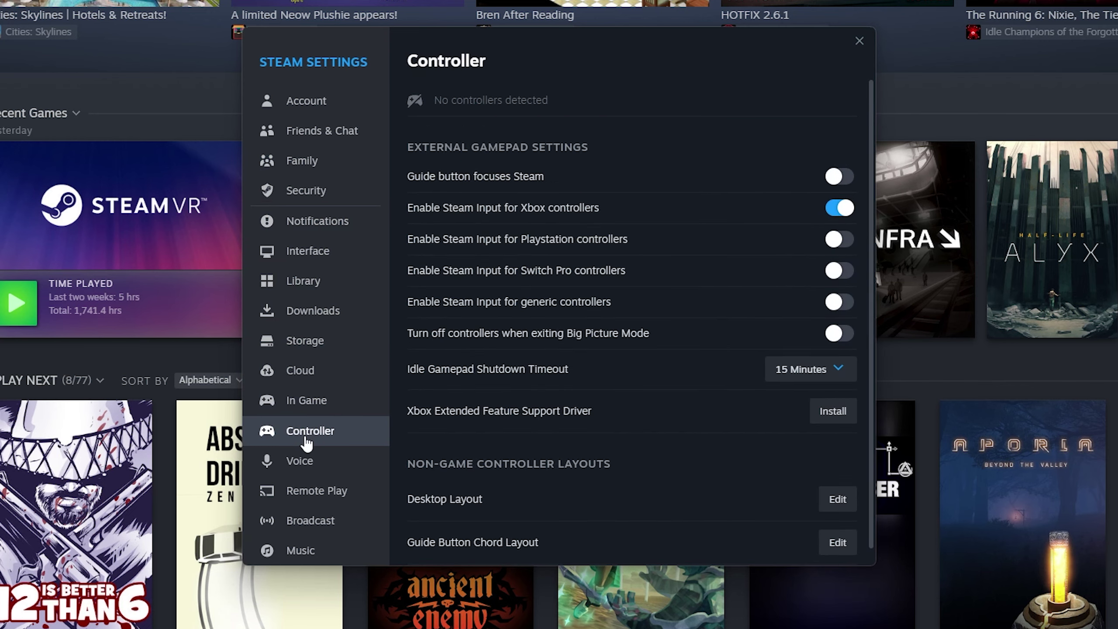
{"action": "left_click", "coordinate": [331, 551]}
{"action": "left_click", "coordinate": [335, 520]}
{"action": "left_click", "coordinate": [326, 490]}
{"action": "left_click", "coordinate": [328, 400]}
{"action": "left_click", "coordinate": [331, 291]}
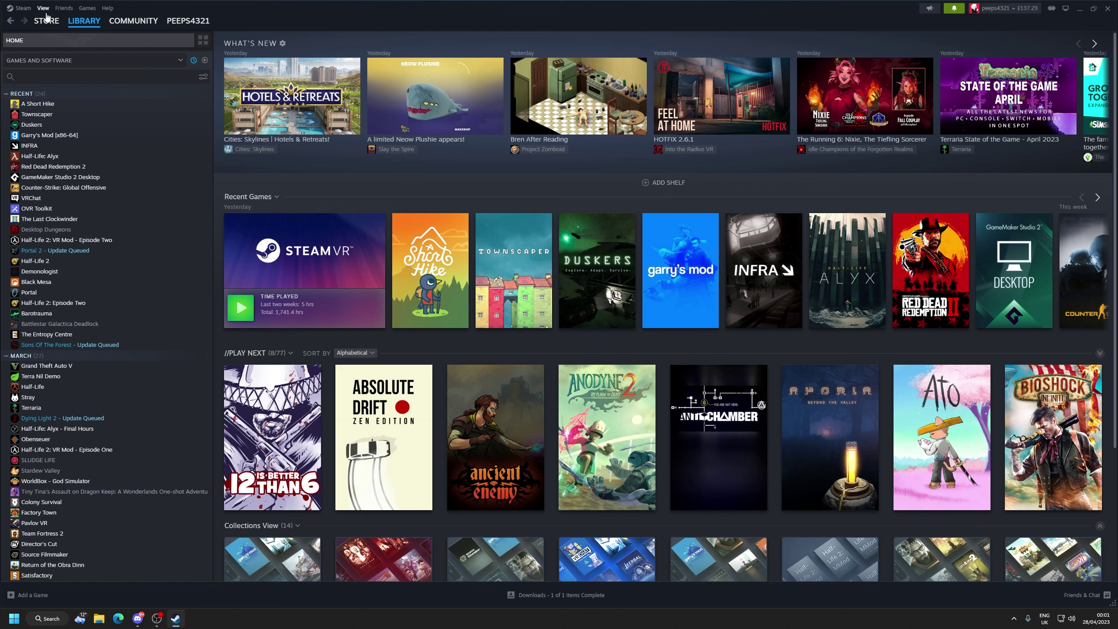
{"action": "left_click", "coordinate": [40, 5]}
{"action": "left_click", "coordinate": [61, 4]}
{"action": "left_click", "coordinate": [111, 14]}
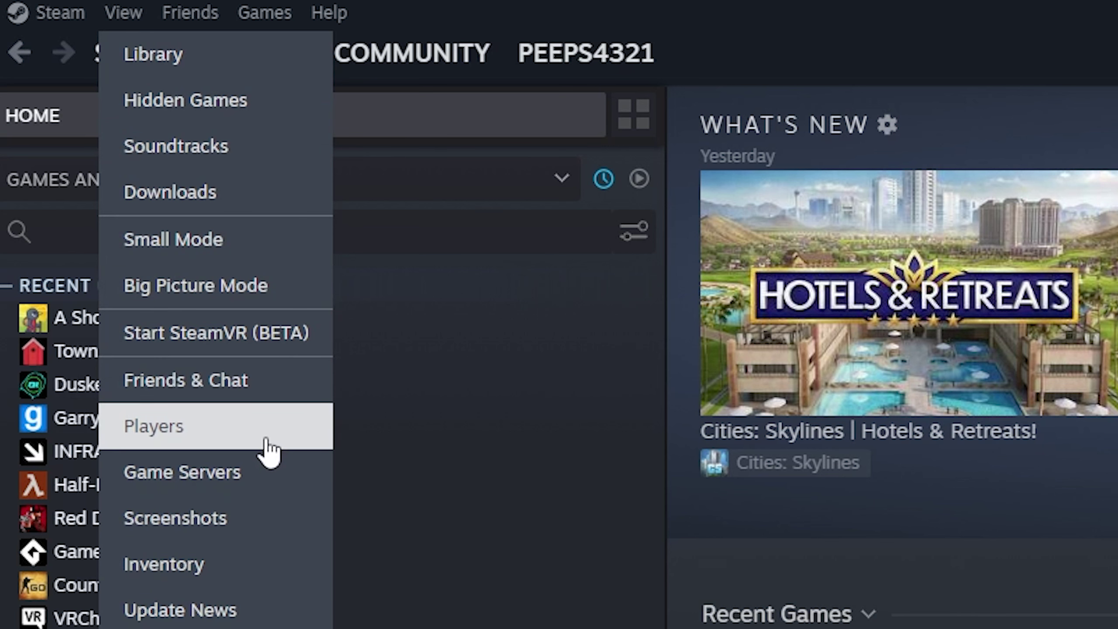
{"action": "key", "text": "Escape"}
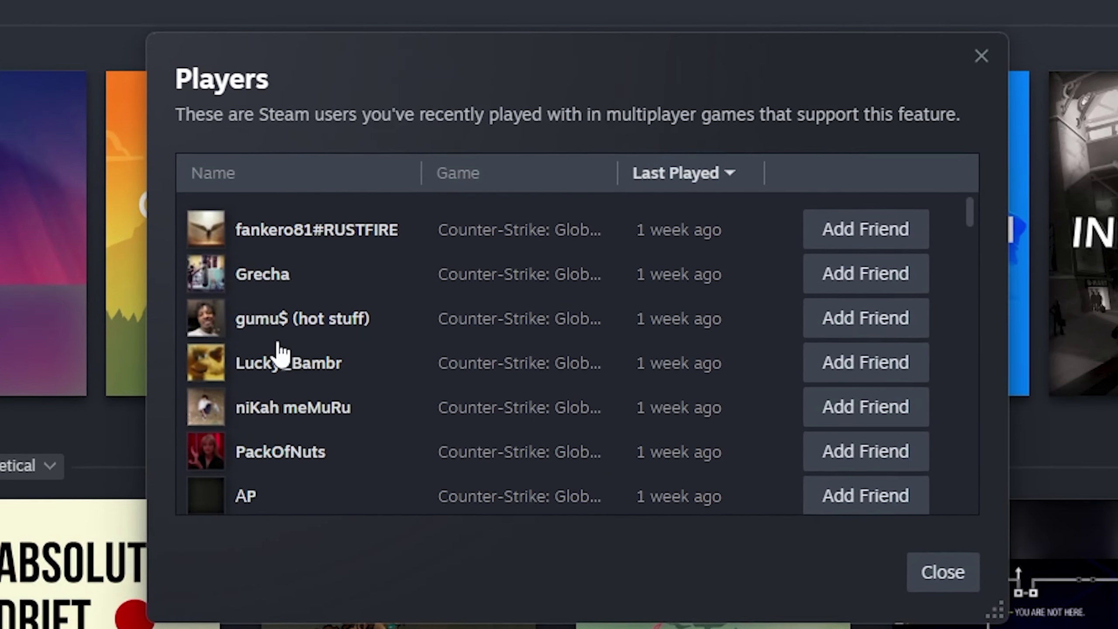
{"action": "scroll", "coordinate": [288, 350], "scroll_direction": "down", "scroll_amount": 10}
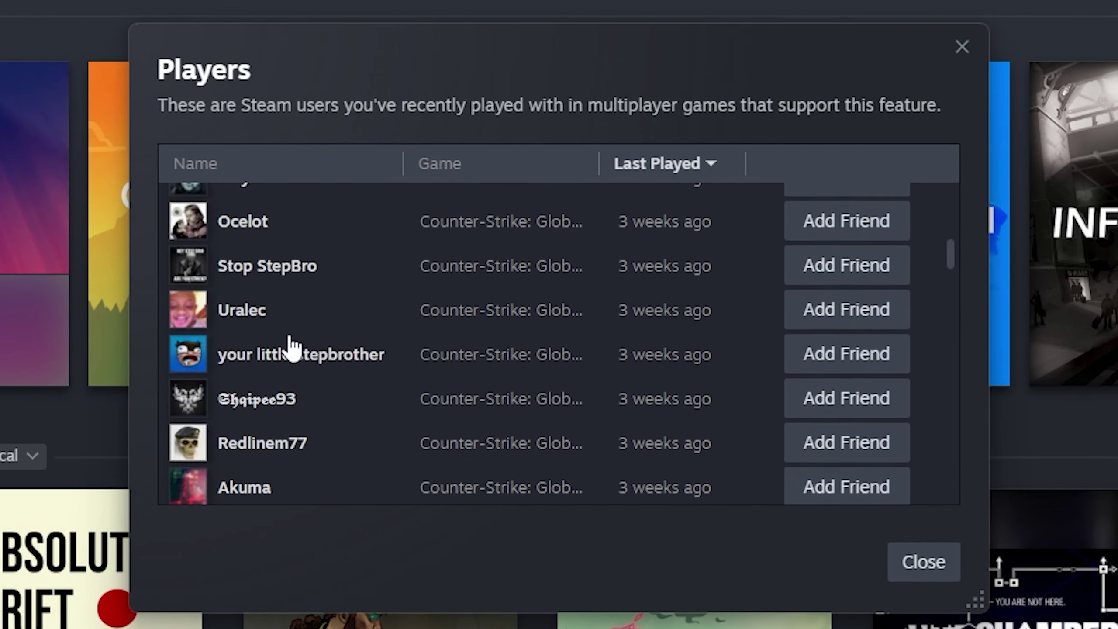
{"action": "scroll", "coordinate": [286, 357], "scroll_direction": "down", "scroll_amount": 5}
{"action": "left_click", "coordinate": [923, 564]}
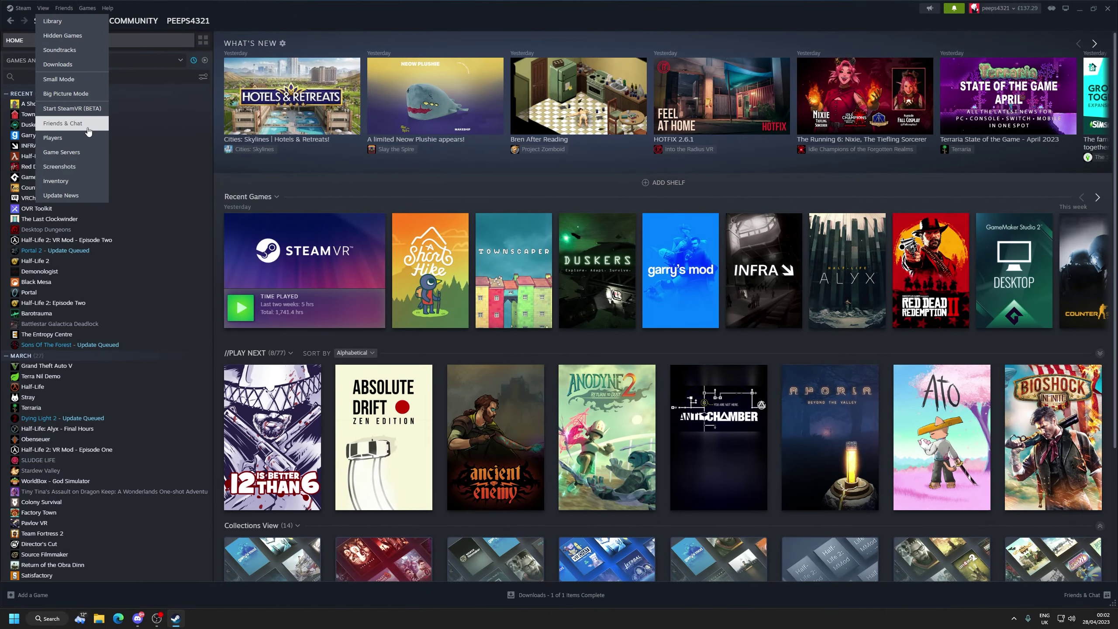
{"action": "left_click", "coordinate": [92, 154]}
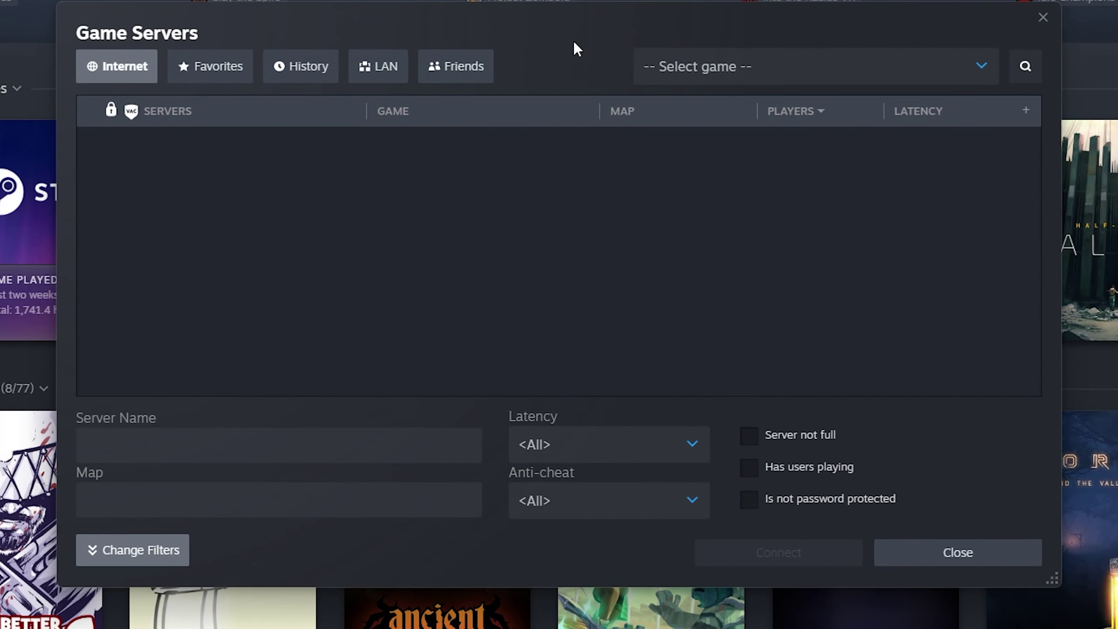
{"action": "left_click", "coordinate": [226, 82]}
{"action": "left_click", "coordinate": [293, 77]}
{"action": "left_click", "coordinate": [366, 79]}
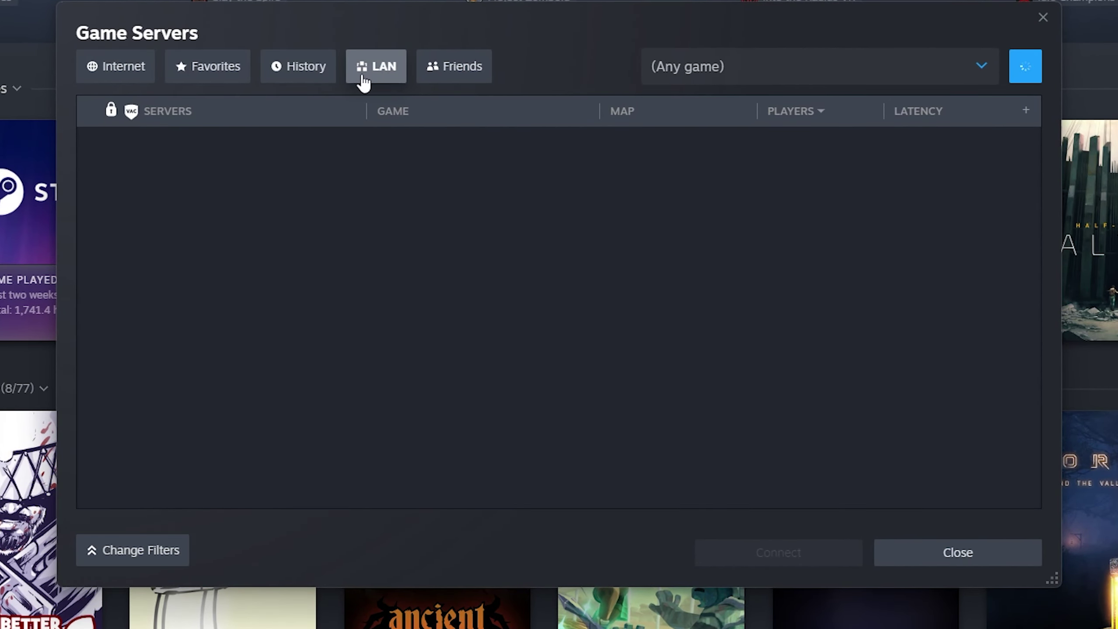
{"action": "left_click", "coordinate": [442, 75]}
{"action": "left_click", "coordinate": [308, 72]}
{"action": "left_click", "coordinate": [117, 66]}
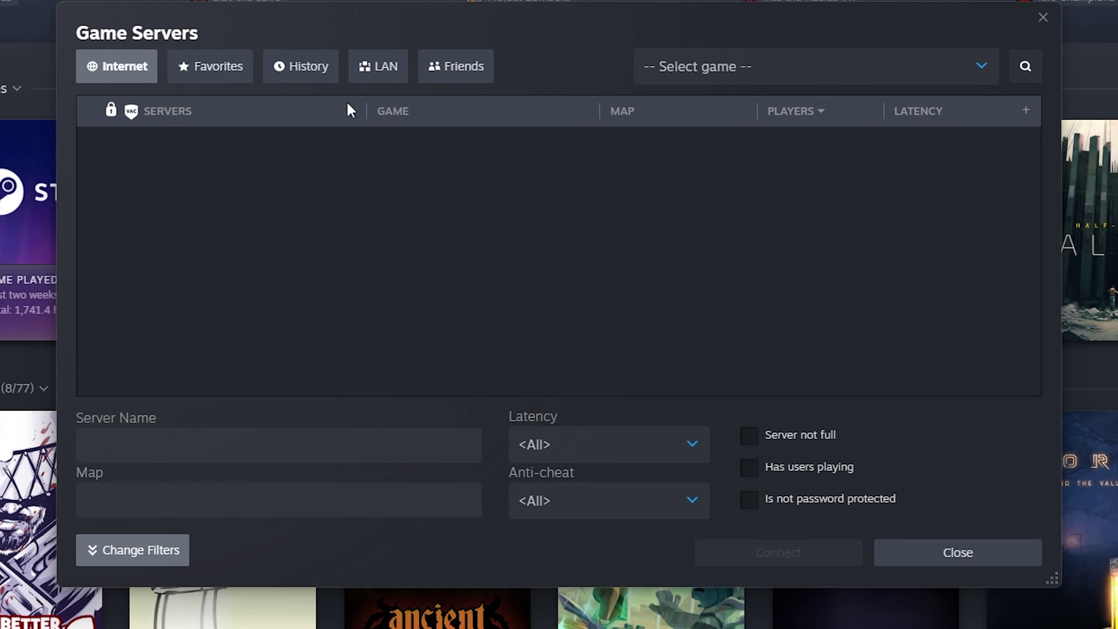
{"action": "left_click", "coordinate": [920, 558]}
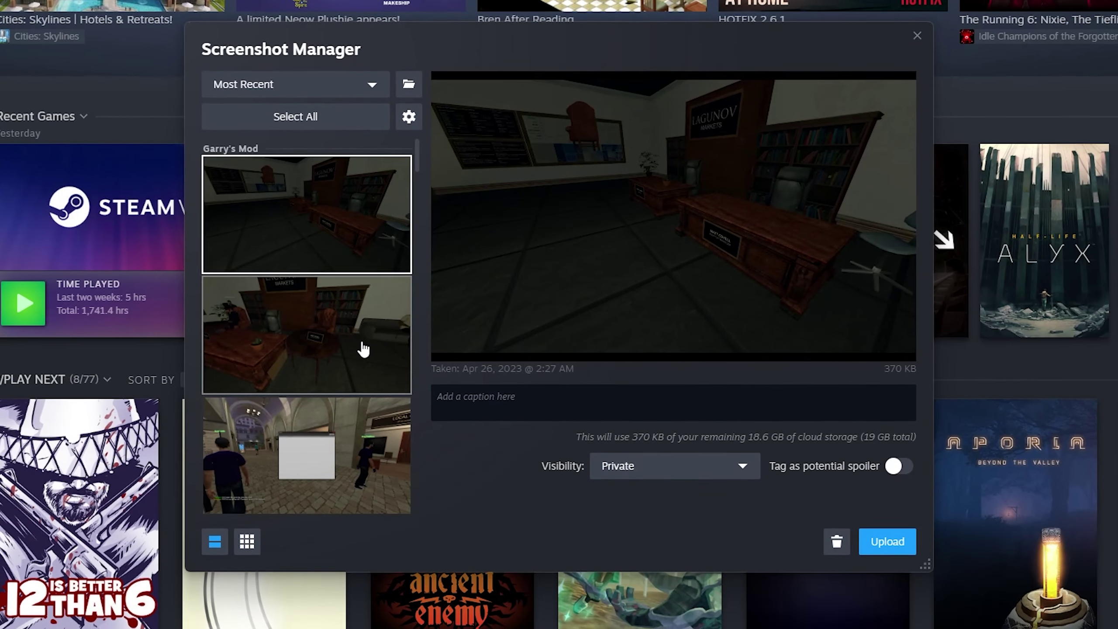
Scroll through the Screenshot Manager, then close it.
{"action": "scroll", "coordinate": [363, 350], "scroll_direction": "up", "scroll_amount": 3}
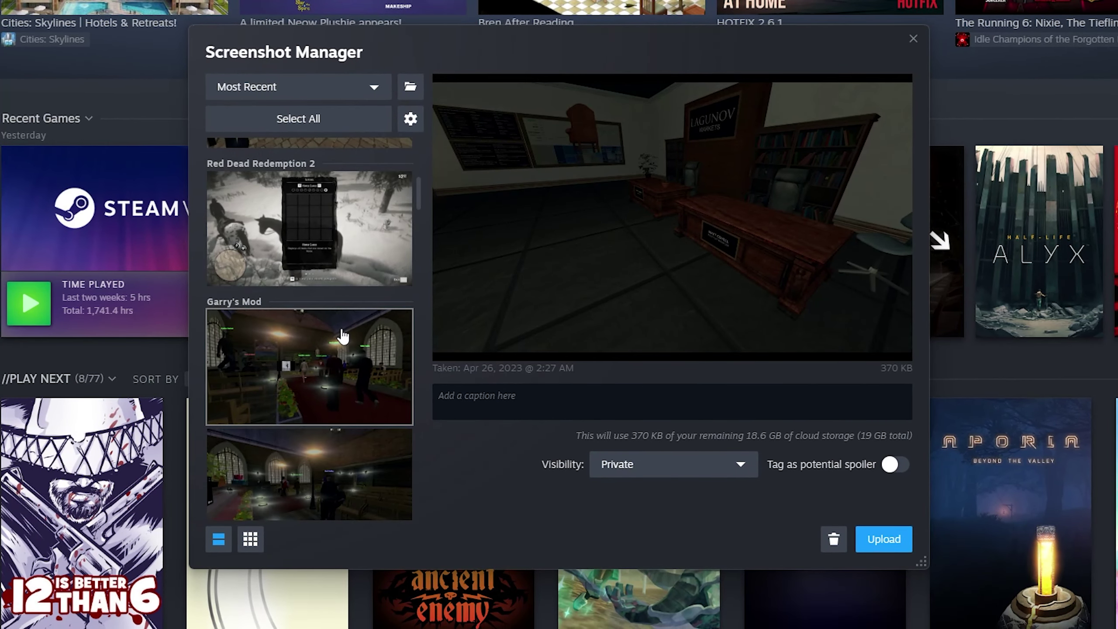
{"action": "scroll", "coordinate": [339, 332], "scroll_direction": "down", "scroll_amount": 3}
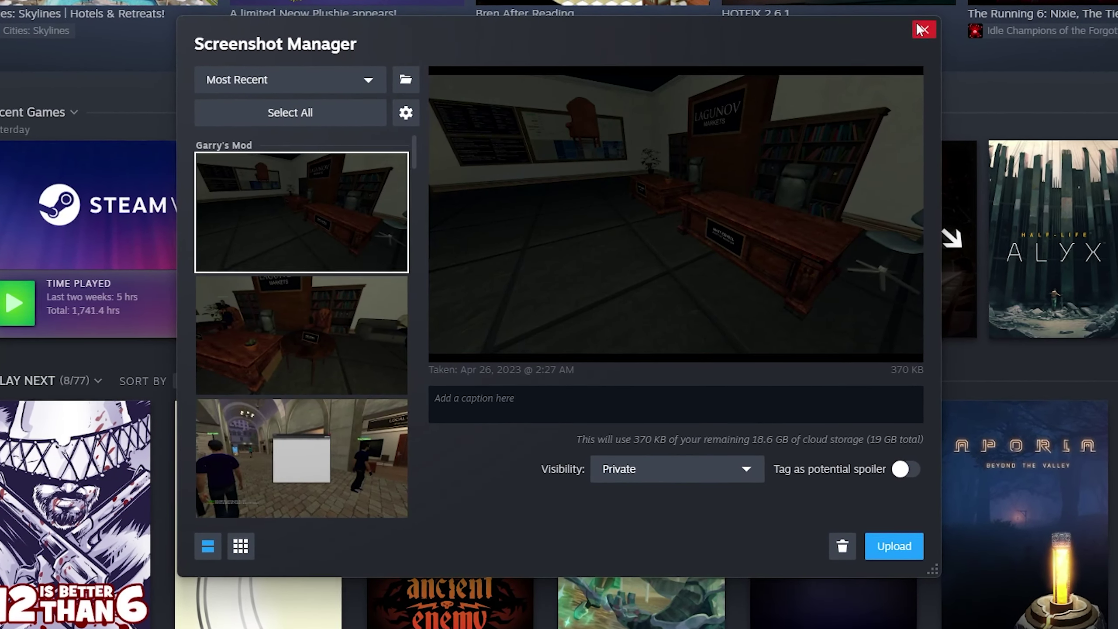
{"action": "left_click", "coordinate": [917, 35]}
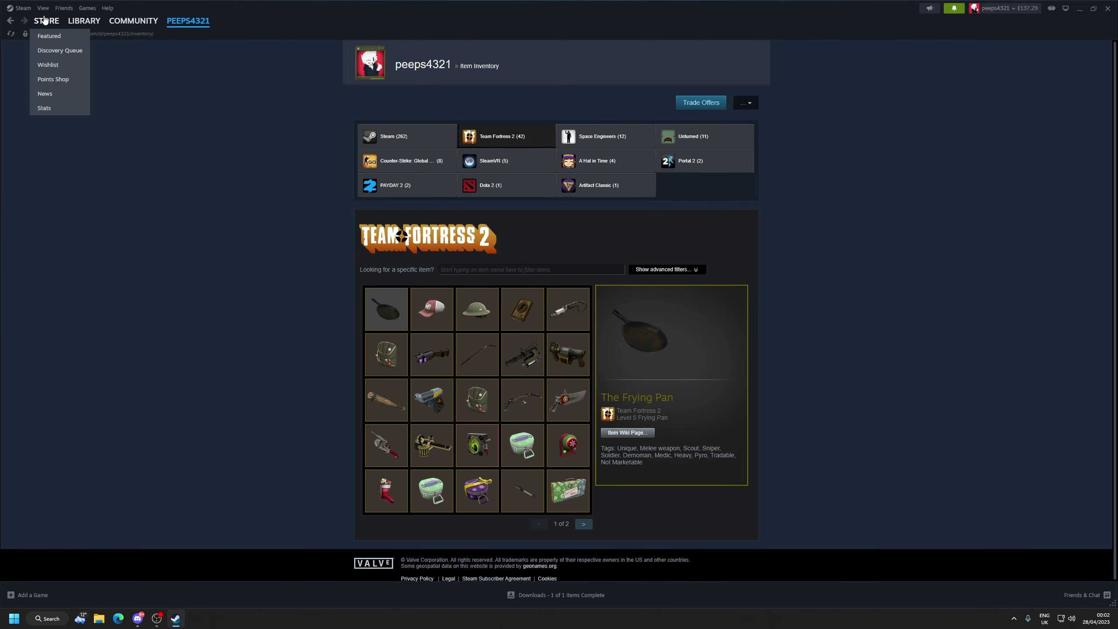
Go to the Library and view Update News, advancing to the Minion Masters Arise! slide.
{"action": "left_click", "coordinate": [84, 21]}
{"action": "left_click", "coordinate": [42, 8]}
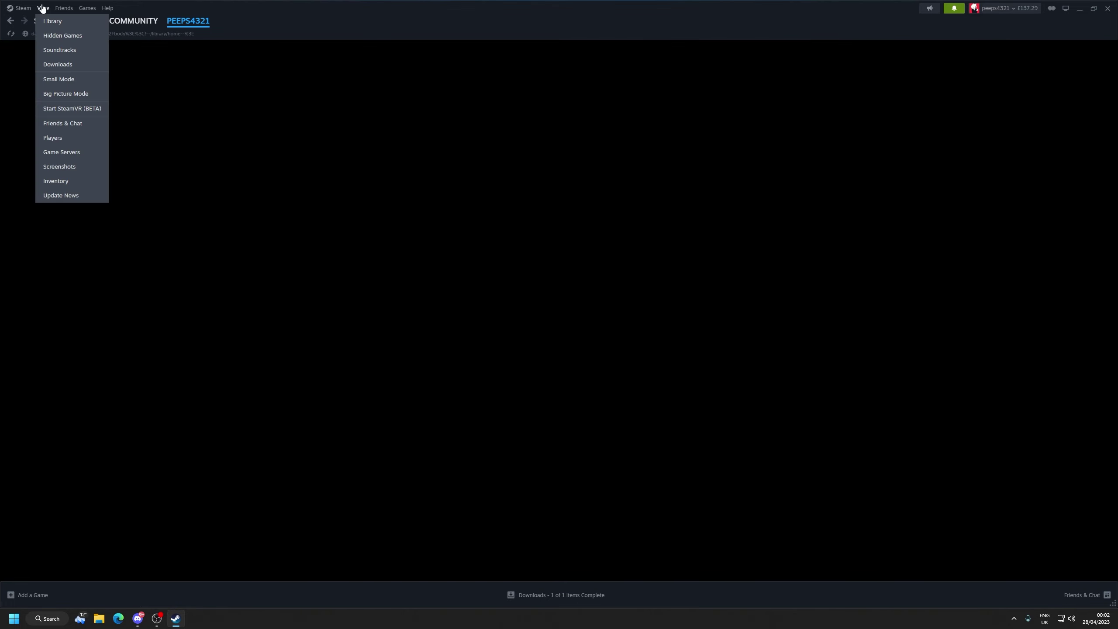
{"action": "left_click", "coordinate": [86, 196]}
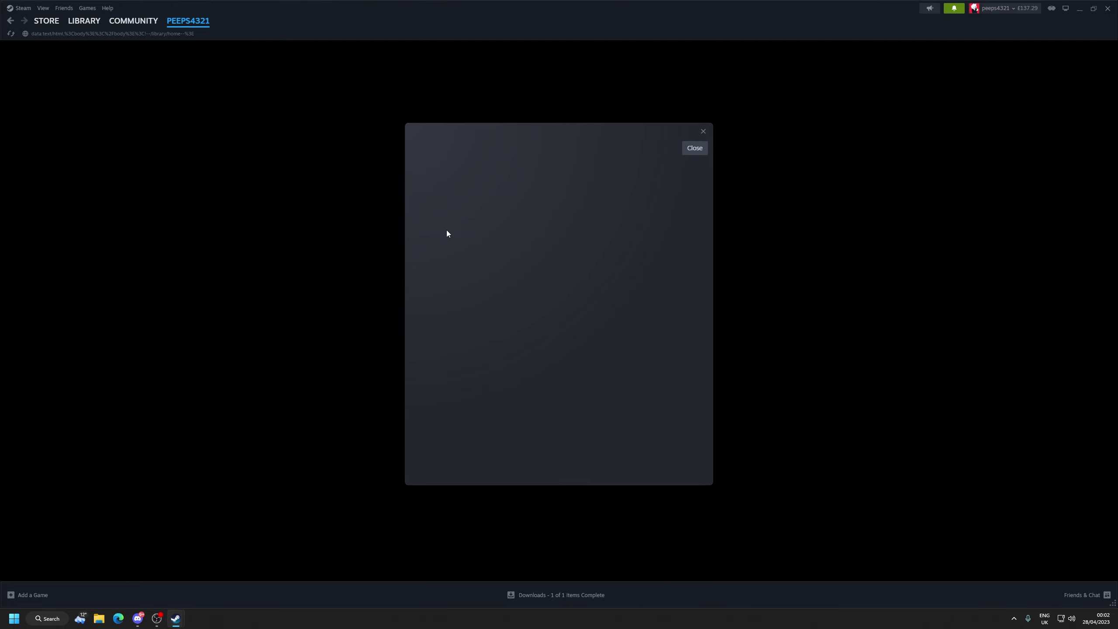
{"action": "left_click", "coordinate": [673, 444]}
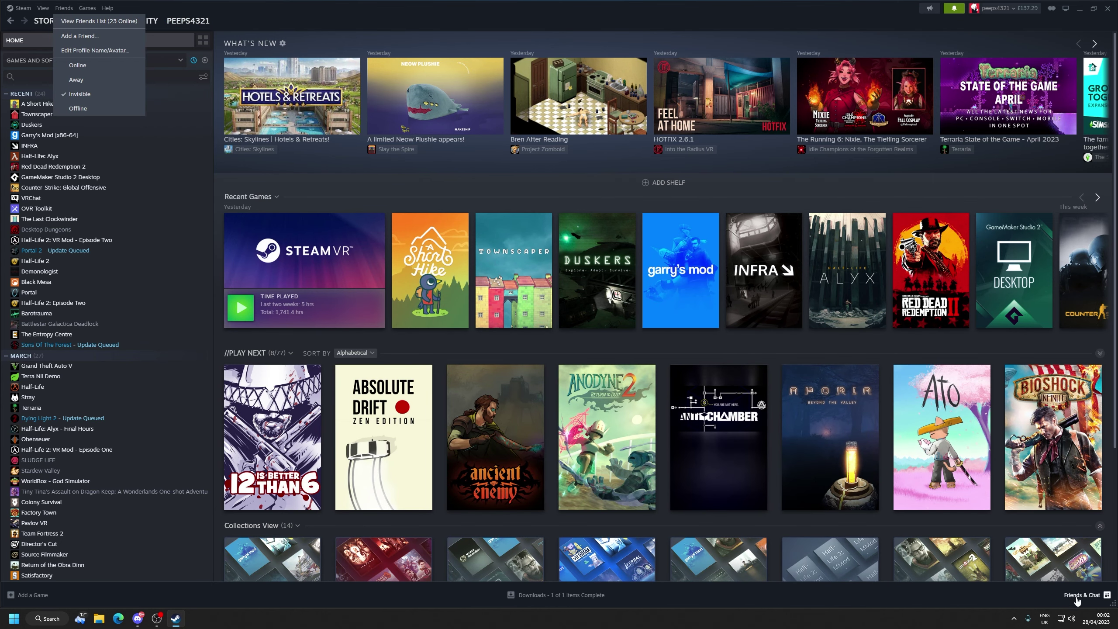
{"action": "left_click", "coordinate": [99, 21]}
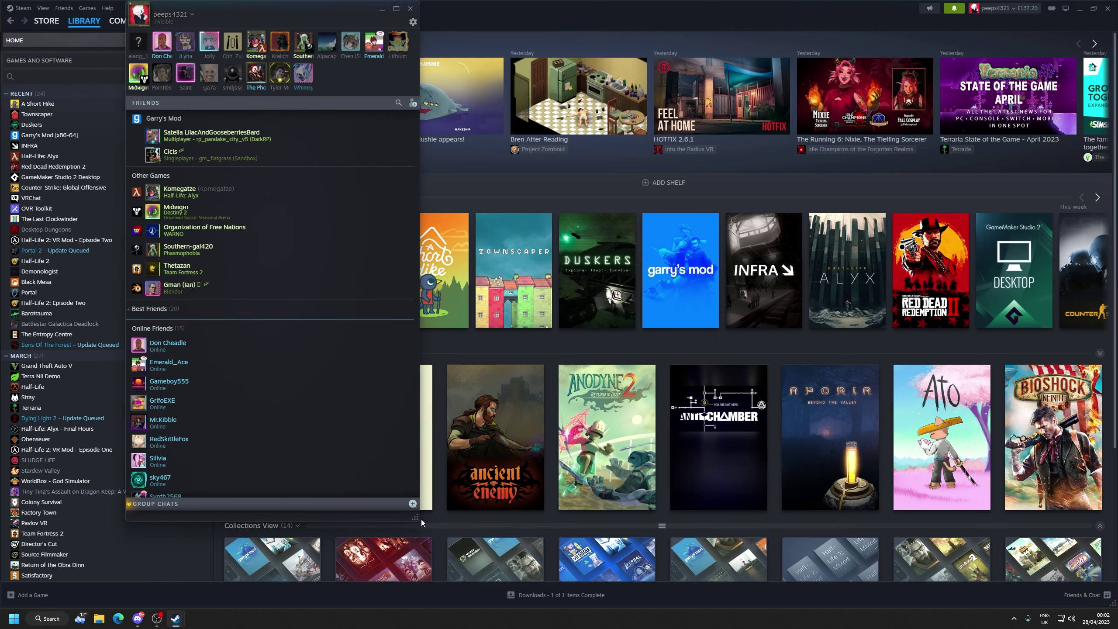
{"action": "left_click", "coordinate": [410, 8]}
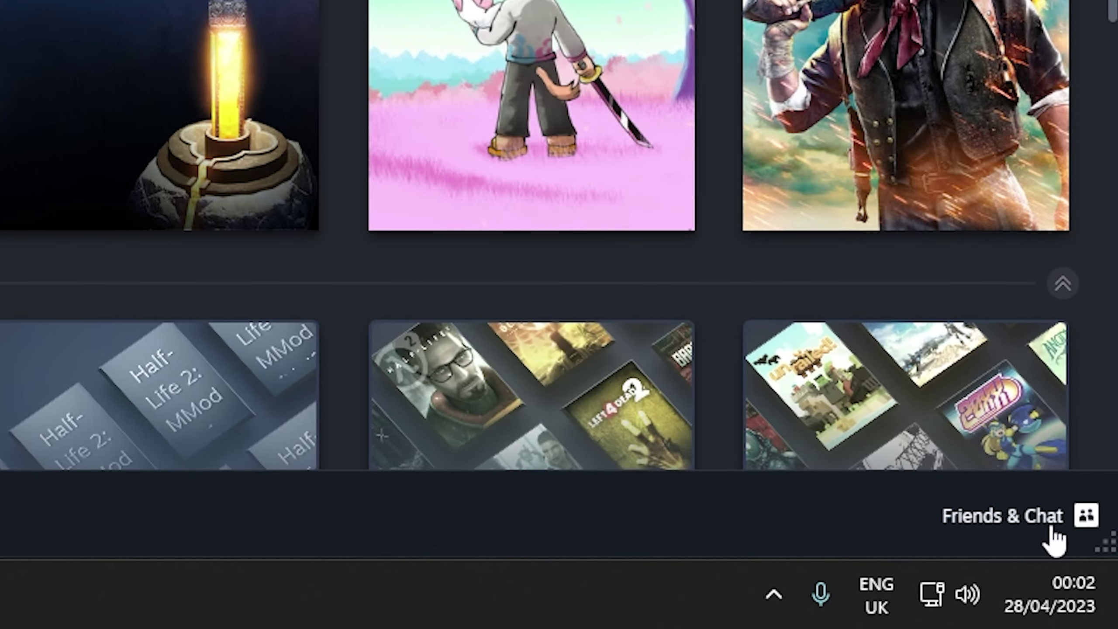
{"action": "left_click", "coordinate": [85, 9]}
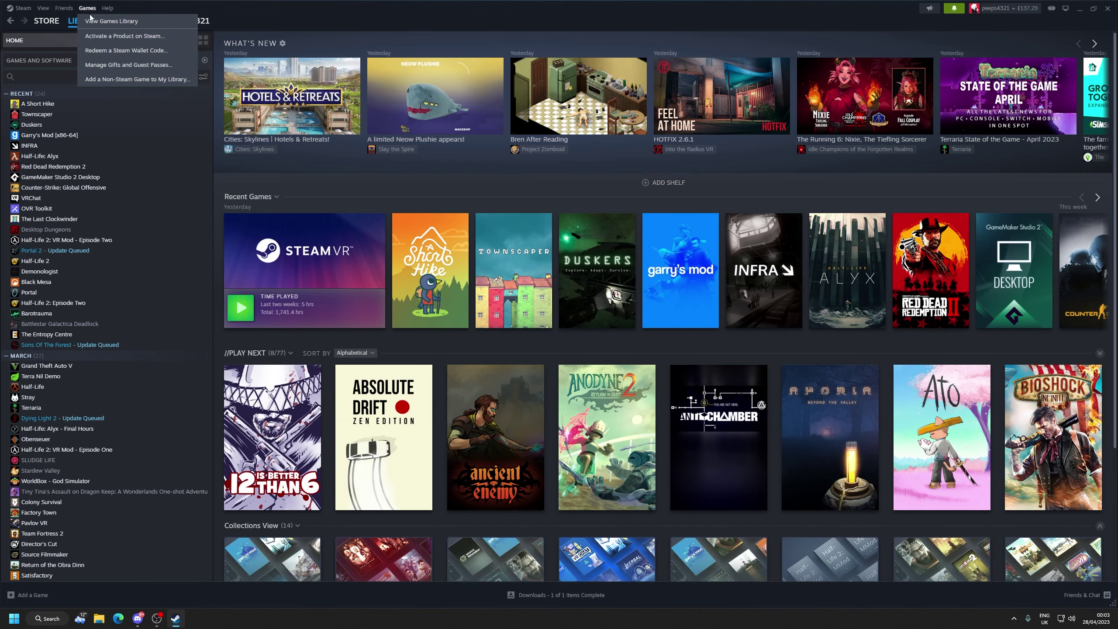
{"action": "left_click", "coordinate": [115, 38]}
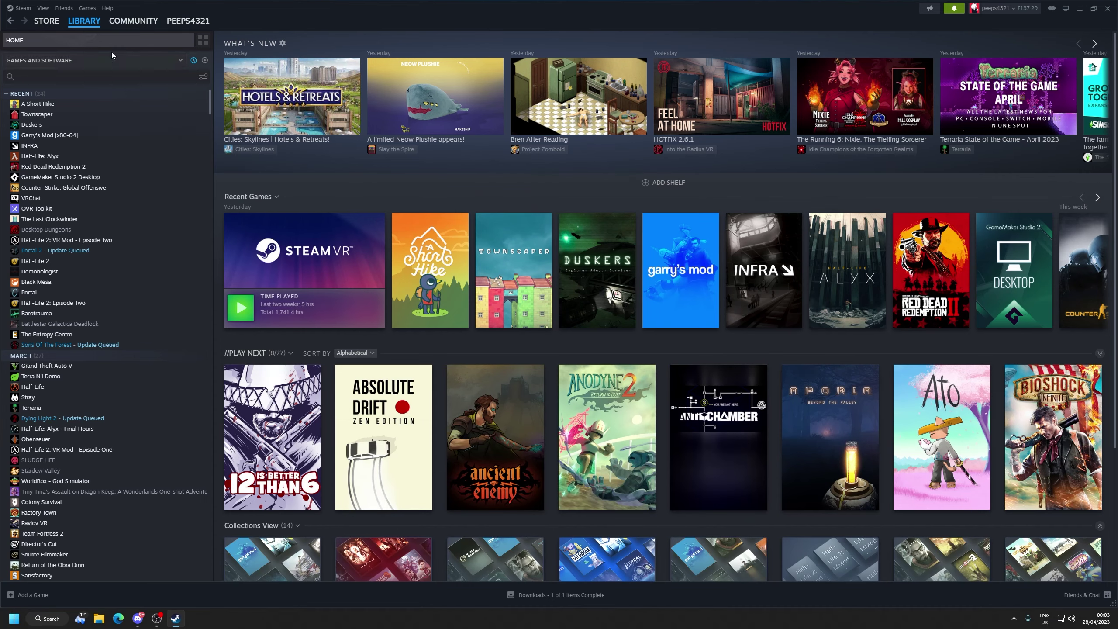
{"action": "left_click", "coordinate": [87, 8]}
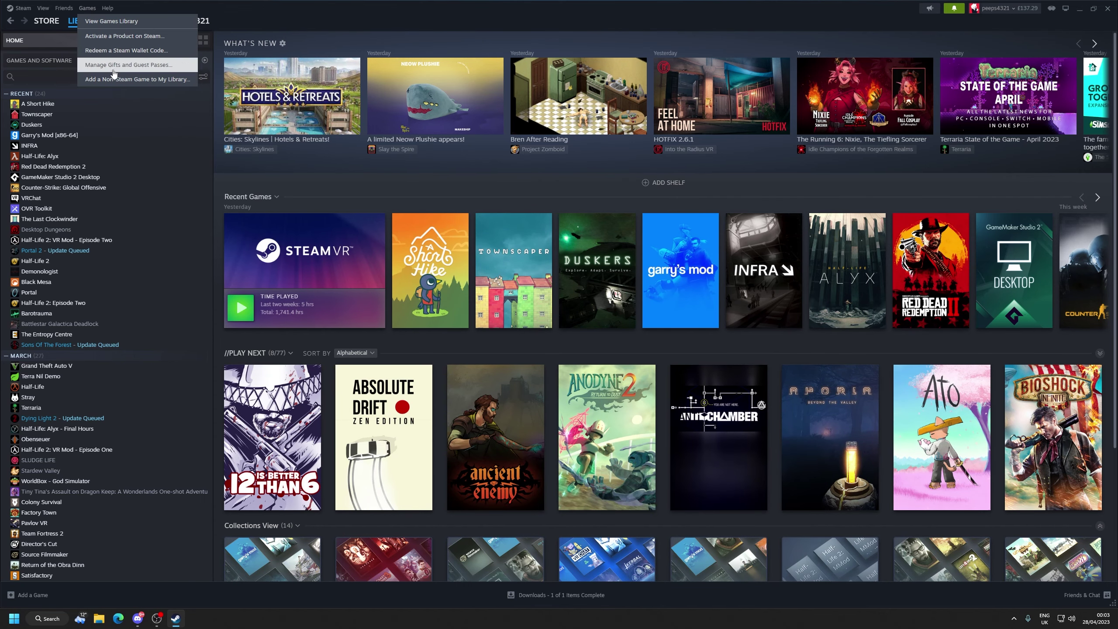
{"action": "left_click", "coordinate": [134, 80]}
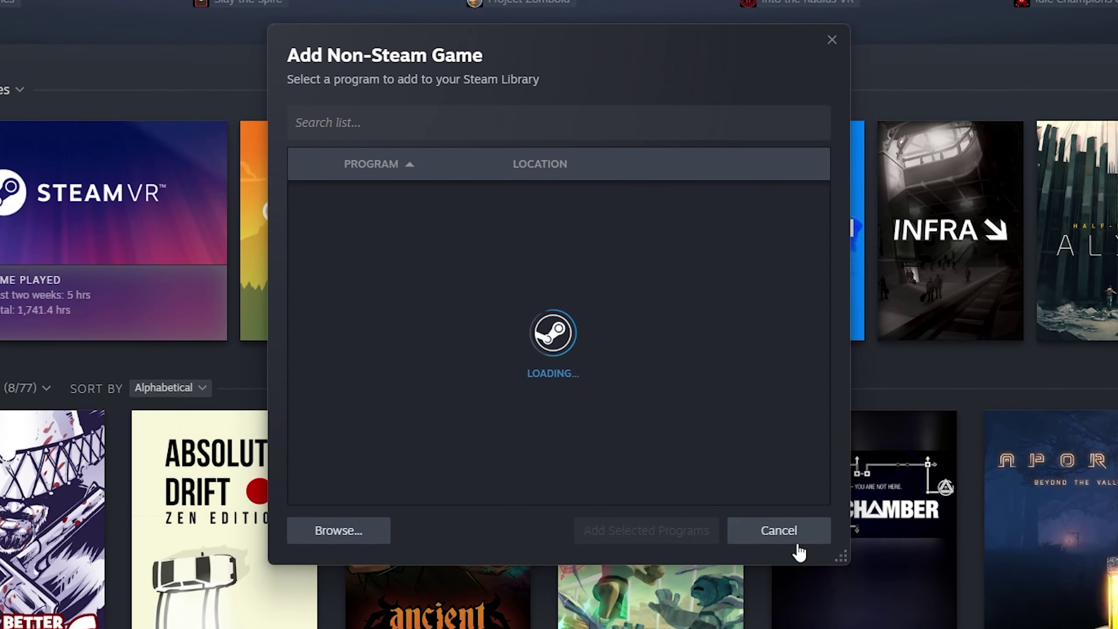
Dismiss the add-game dialog and check the News, Notifications and account menus.
{"action": "left_click", "coordinate": [791, 545]}
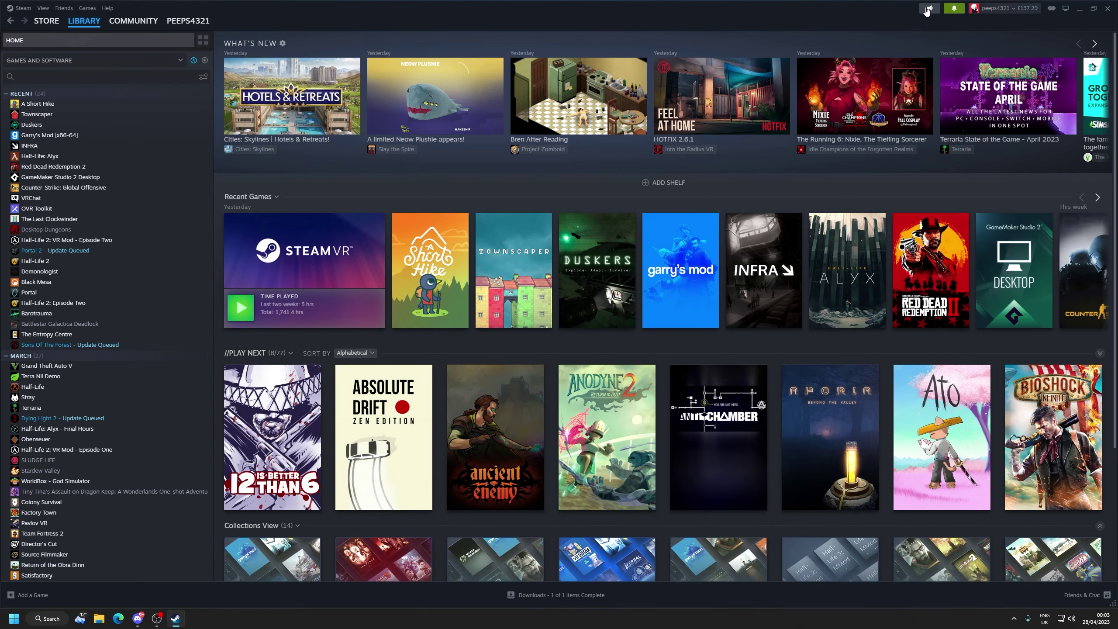
{"action": "left_click", "coordinate": [928, 9]}
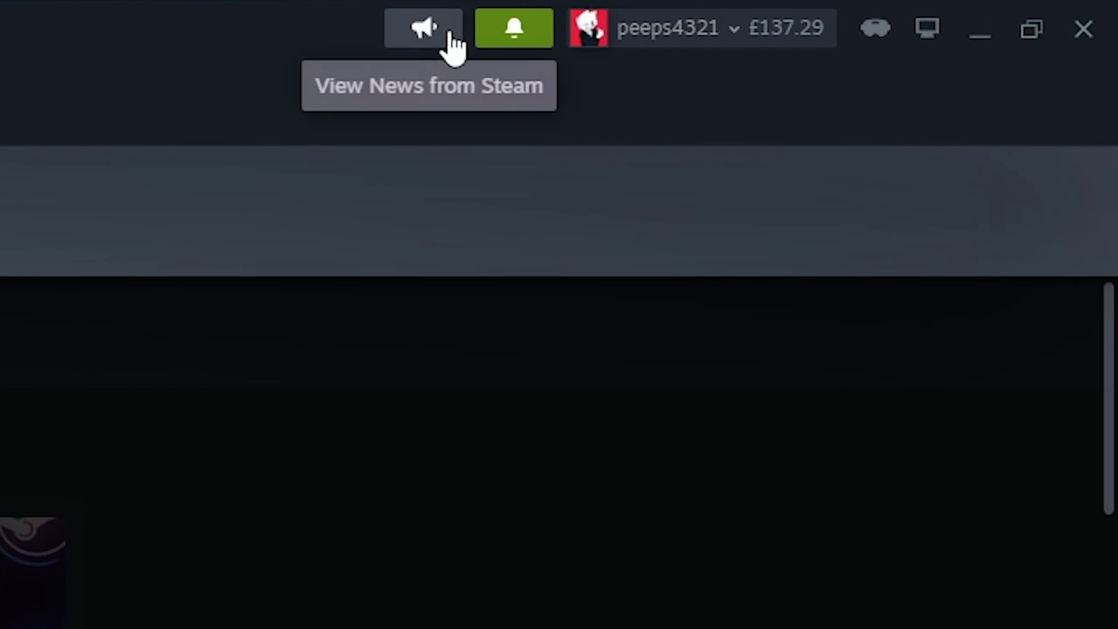
{"action": "left_click", "coordinate": [502, 43]}
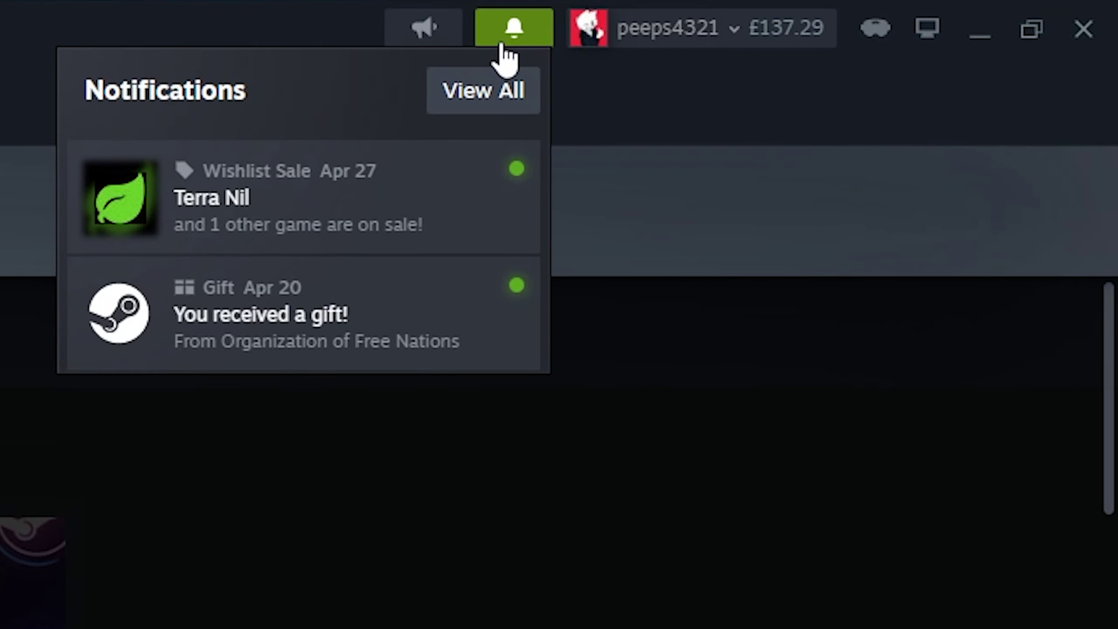
{"action": "left_click", "coordinate": [525, 35]}
{"action": "left_click", "coordinate": [651, 28]}
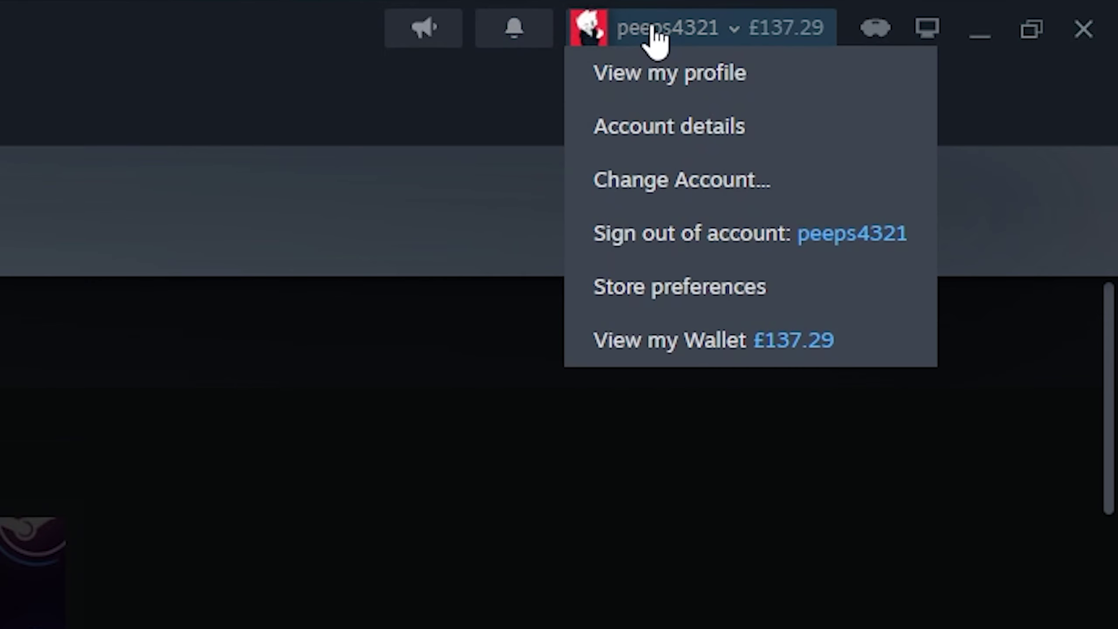
{"action": "left_click", "coordinate": [707, 37]}
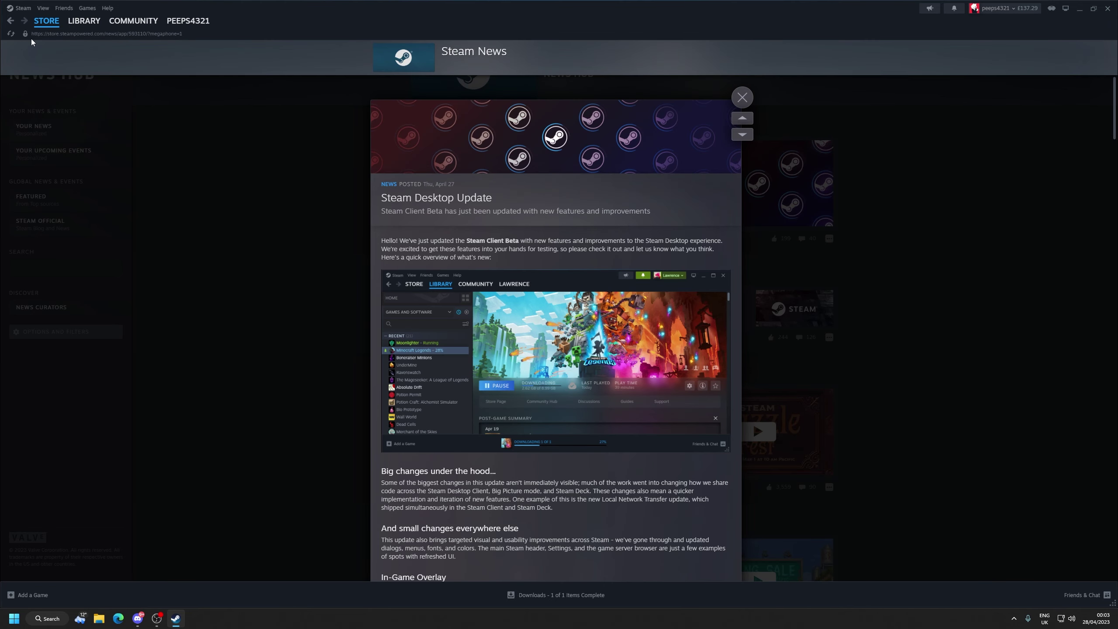
Go to the Store home page and copy its web address from the URL bar.
{"action": "left_click", "coordinate": [48, 36]}
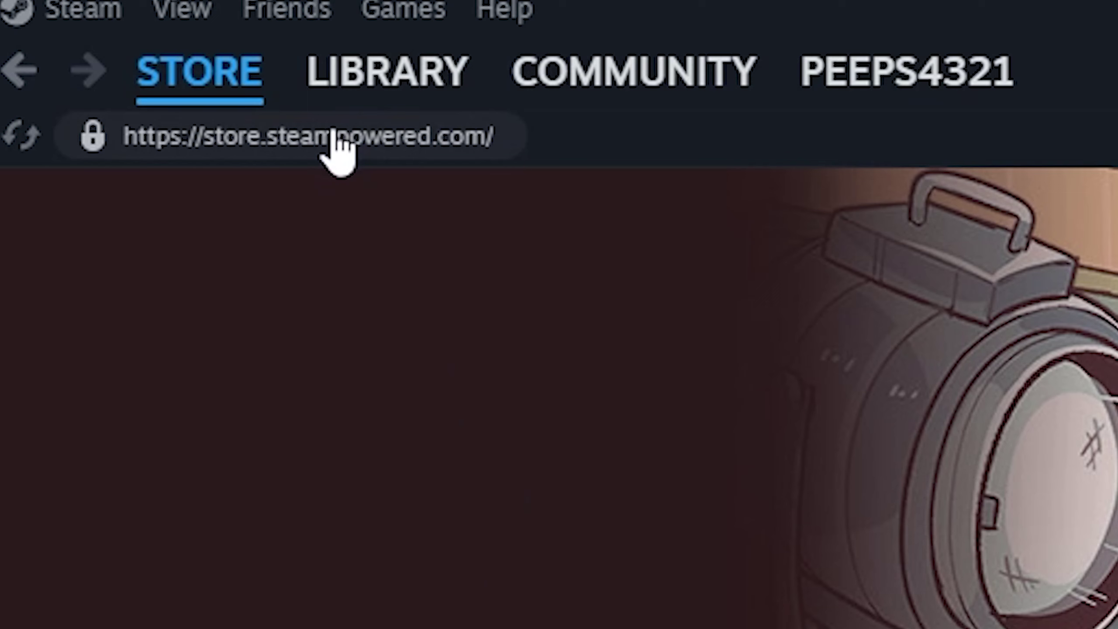
{"action": "left_click", "coordinate": [72, 34]}
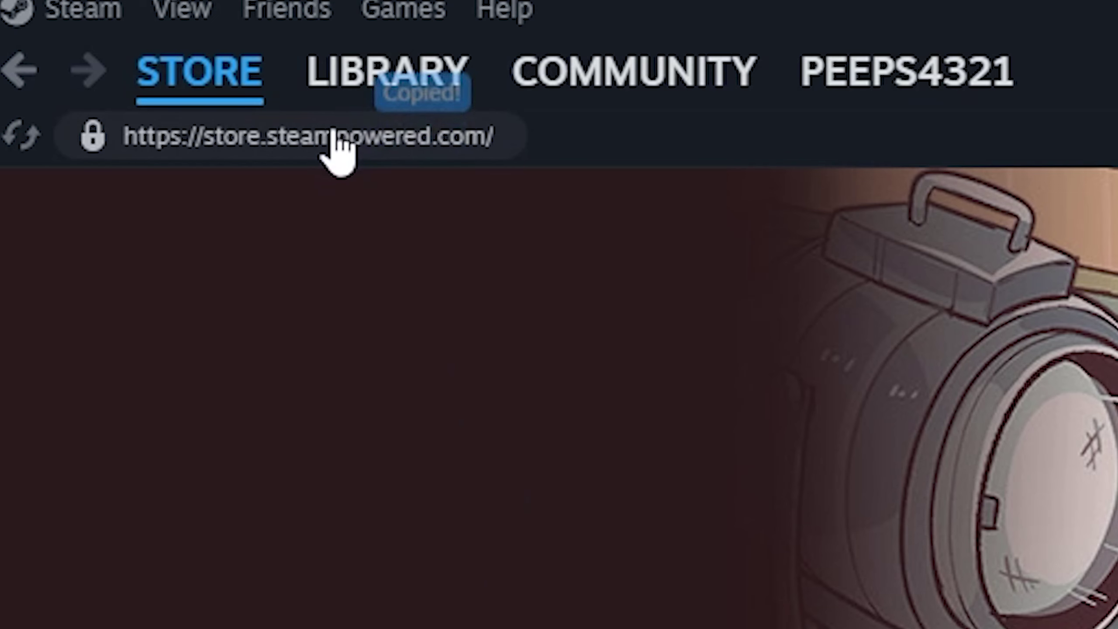
{"action": "left_click", "coordinate": [333, 132]}
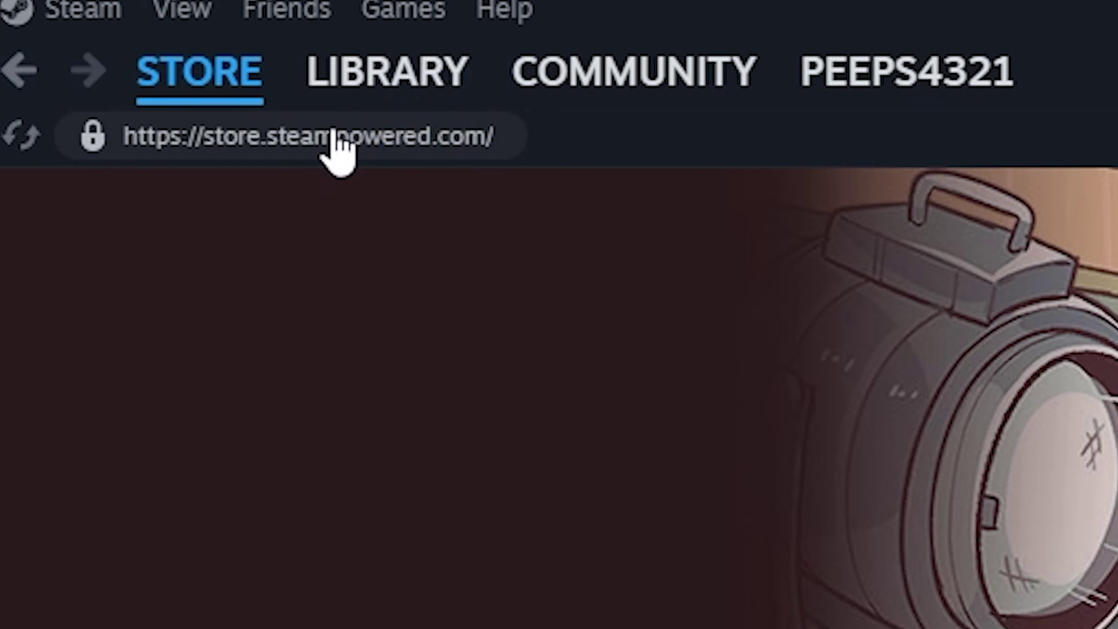
{"action": "left_click", "coordinate": [333, 134]}
Install A Short Hike to Local Drive (D:) and watch both downloads complete.
{"action": "right_click", "coordinate": [150, 312]}
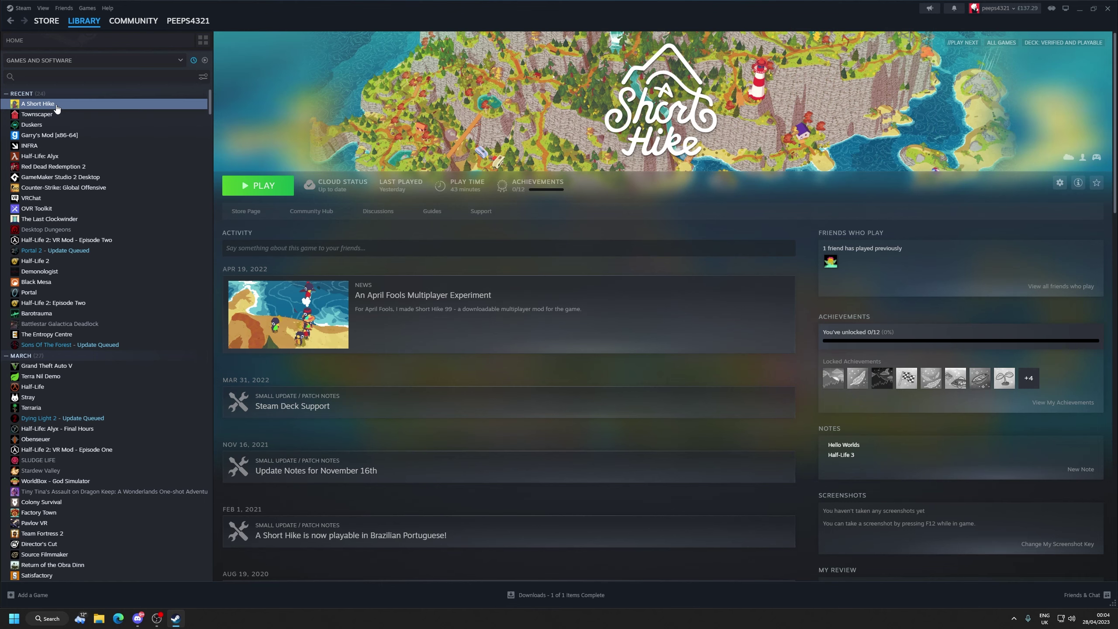
{"action": "right_click", "coordinate": [56, 106]}
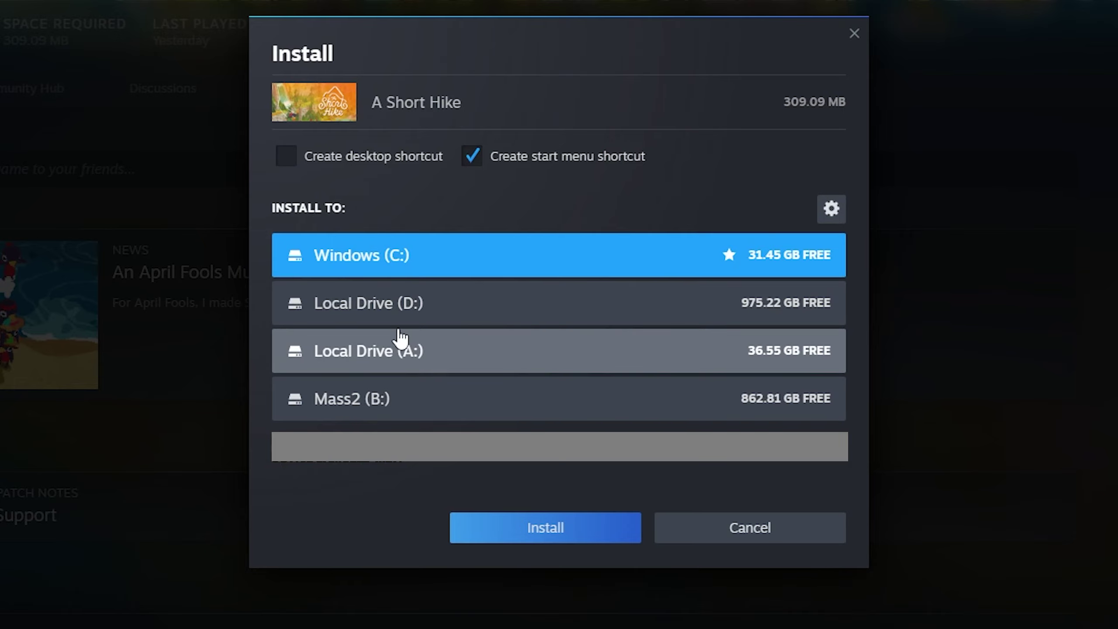
{"action": "left_click", "coordinate": [411, 312]}
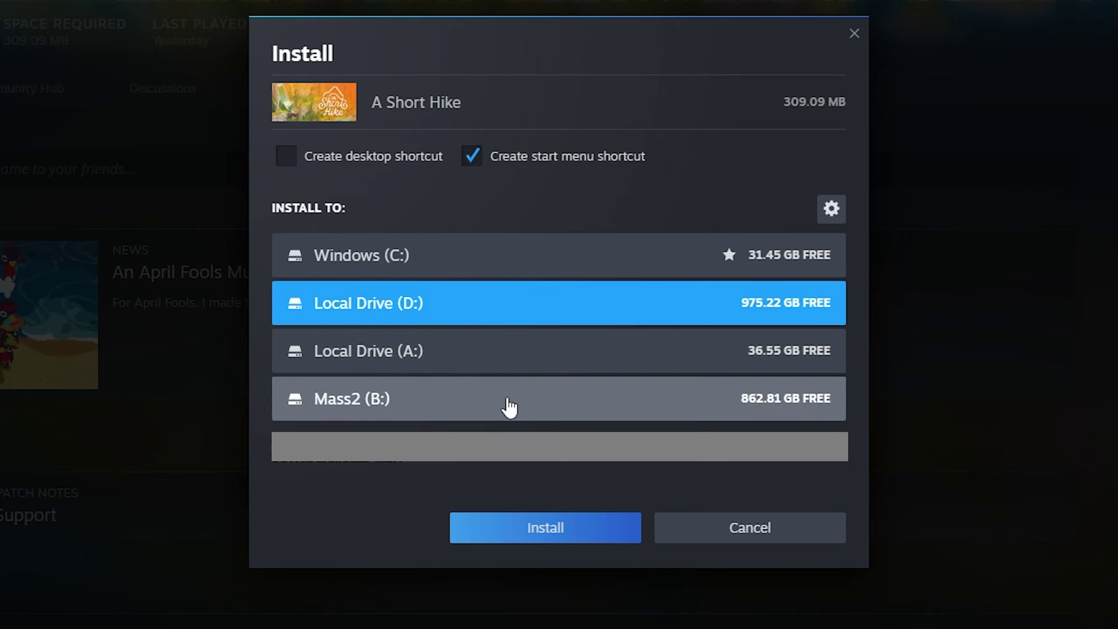
{"action": "left_click", "coordinate": [546, 530]}
{"action": "scroll", "coordinate": [529, 570], "scroll_direction": "down", "scroll_amount": 5}
{"action": "scroll", "coordinate": [558, 314], "scroll_direction": "down", "scroll_amount": 3}
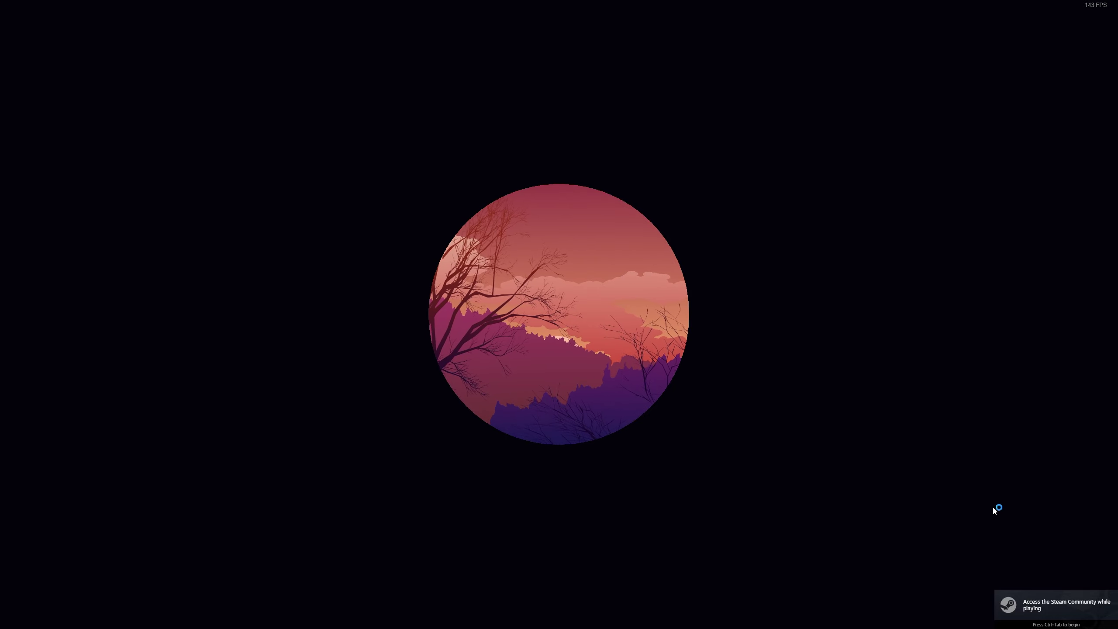
Bring up the Steam overlay in A Short Hike and view its achievements list.
{"action": "key", "text": "shift+Tab"}
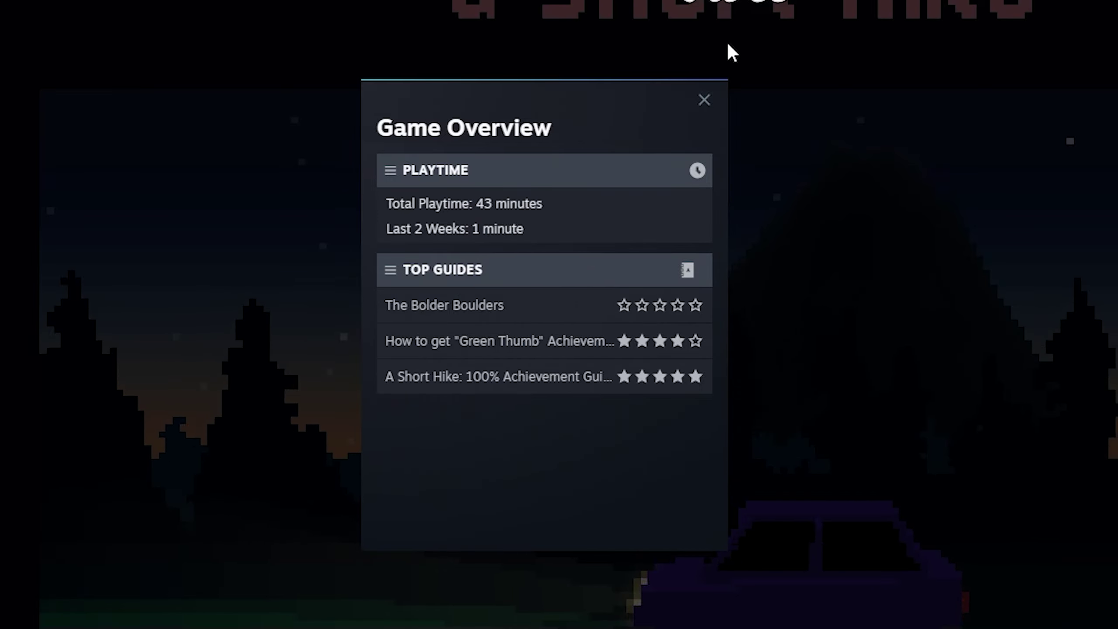
{"action": "left_click", "coordinate": [704, 101]}
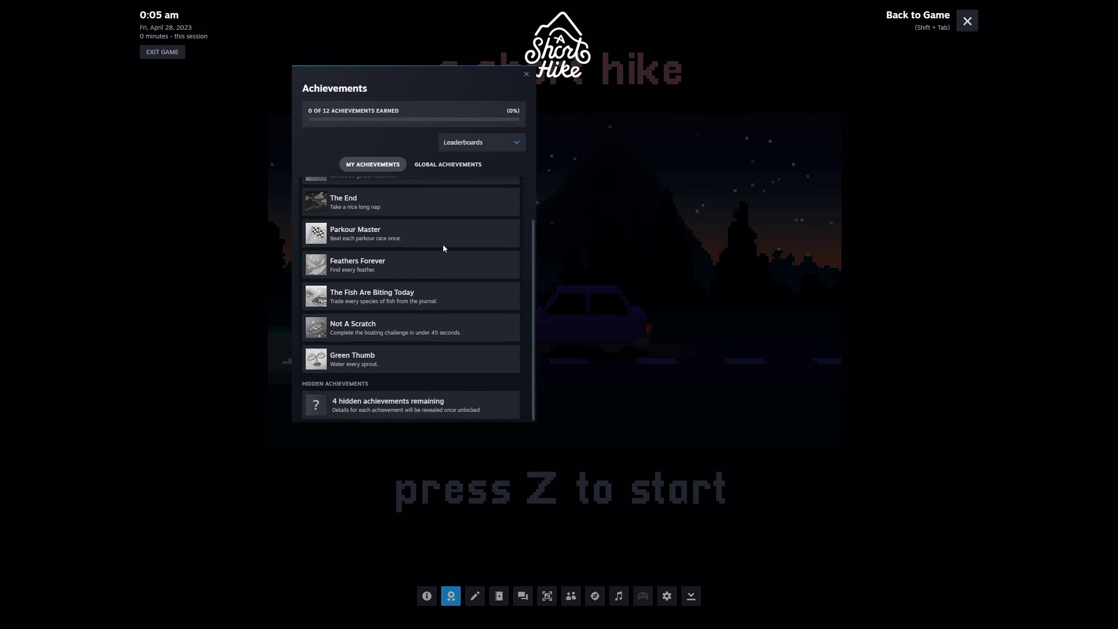
{"action": "scroll", "coordinate": [450, 235], "scroll_direction": "up", "scroll_amount": 3}
Show the global achievement completion percentages, then close the achievements panel.
{"action": "scroll", "coordinate": [452, 235], "scroll_direction": "down", "scroll_amount": 1}
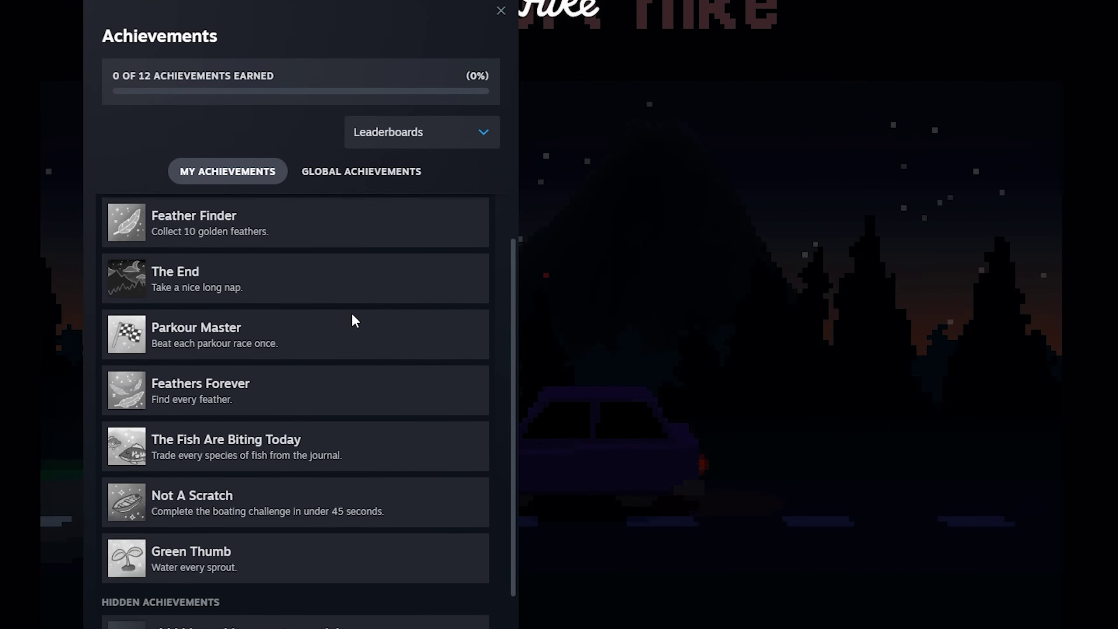
{"action": "scroll", "coordinate": [350, 311], "scroll_direction": "up", "scroll_amount": 3}
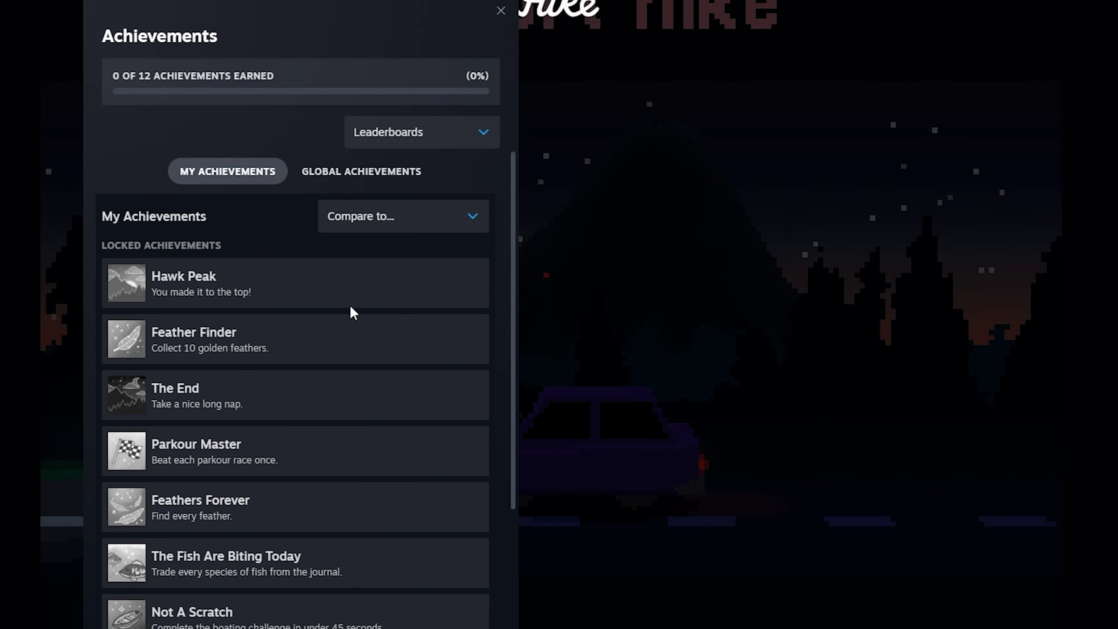
{"action": "left_click", "coordinate": [387, 174]}
{"action": "scroll", "coordinate": [347, 312], "scroll_direction": "down", "scroll_amount": 4}
{"action": "scroll", "coordinate": [342, 321], "scroll_direction": "up", "scroll_amount": 1}
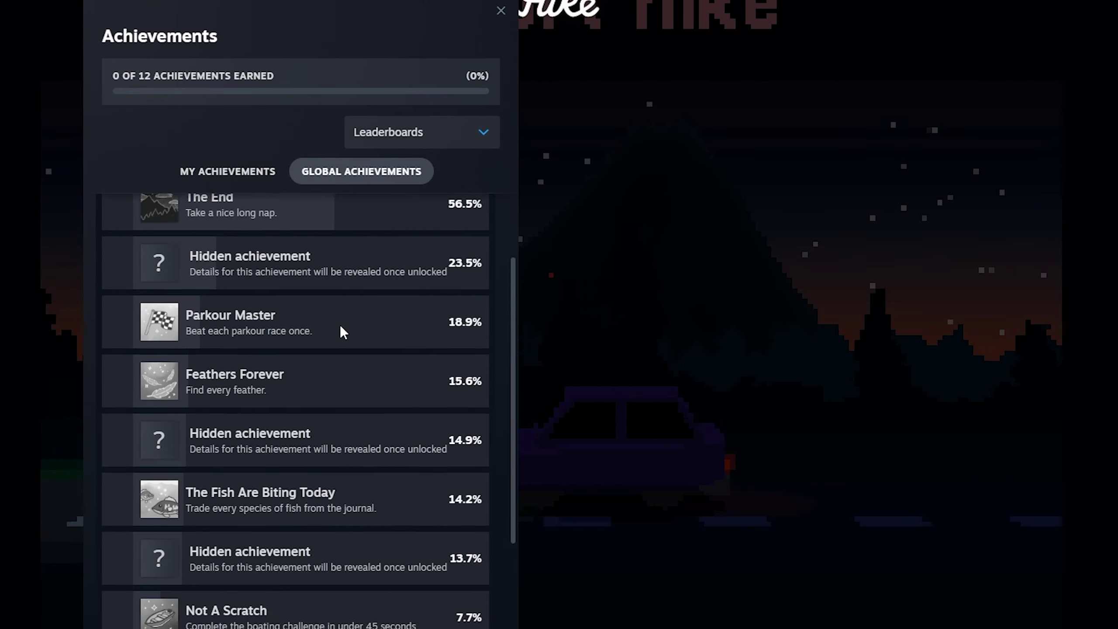
{"action": "scroll", "coordinate": [340, 325], "scroll_direction": "down", "scroll_amount": 4}
{"action": "left_click", "coordinate": [500, 11]}
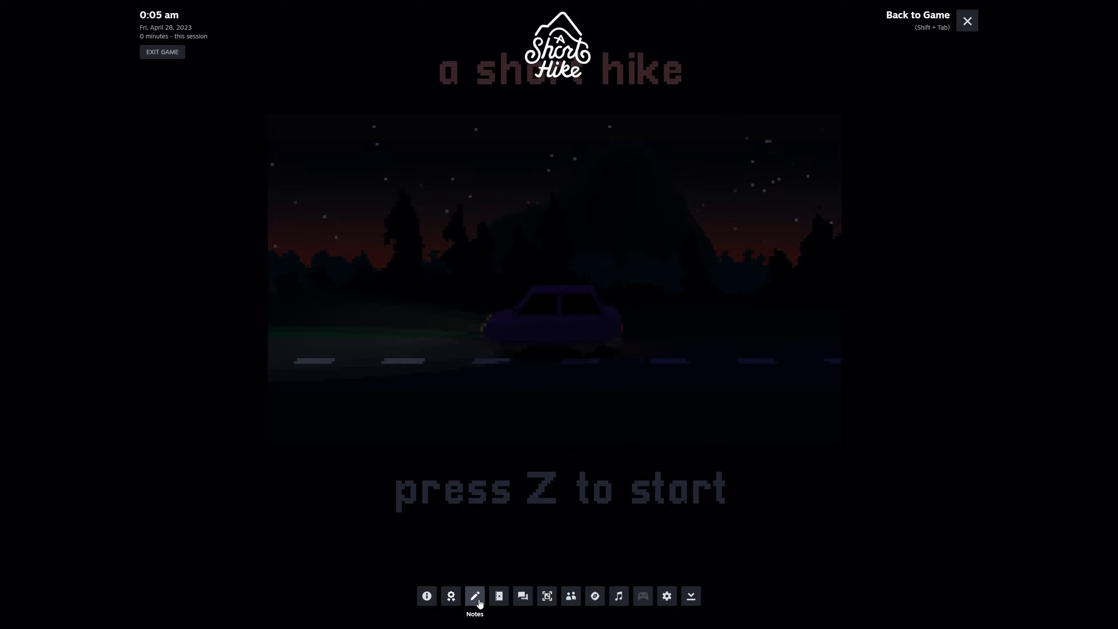
Browse the overlay Notes and create a new note 'Testing <3'.
{"action": "left_click", "coordinate": [475, 596]}
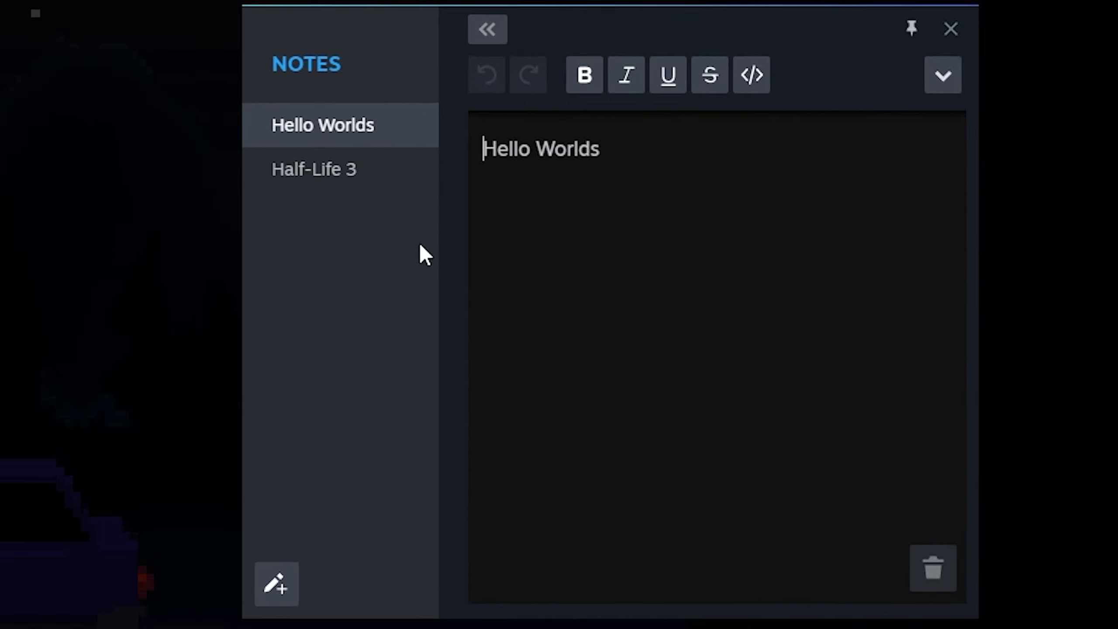
{"action": "left_click", "coordinate": [377, 169]}
{"action": "left_click", "coordinate": [367, 134]}
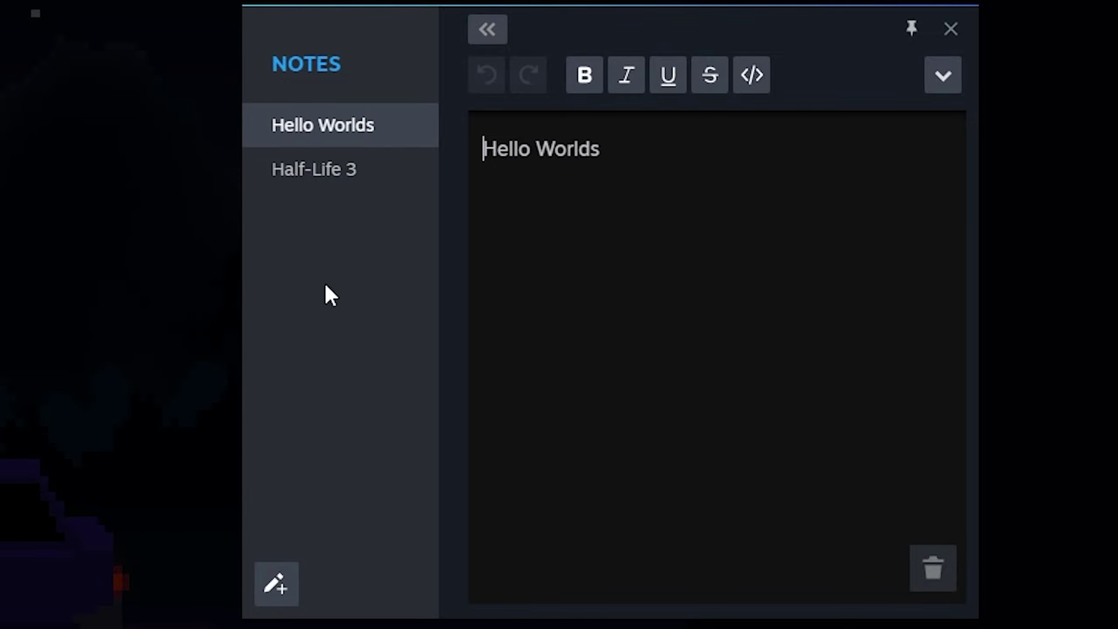
{"action": "left_click", "coordinate": [277, 599]}
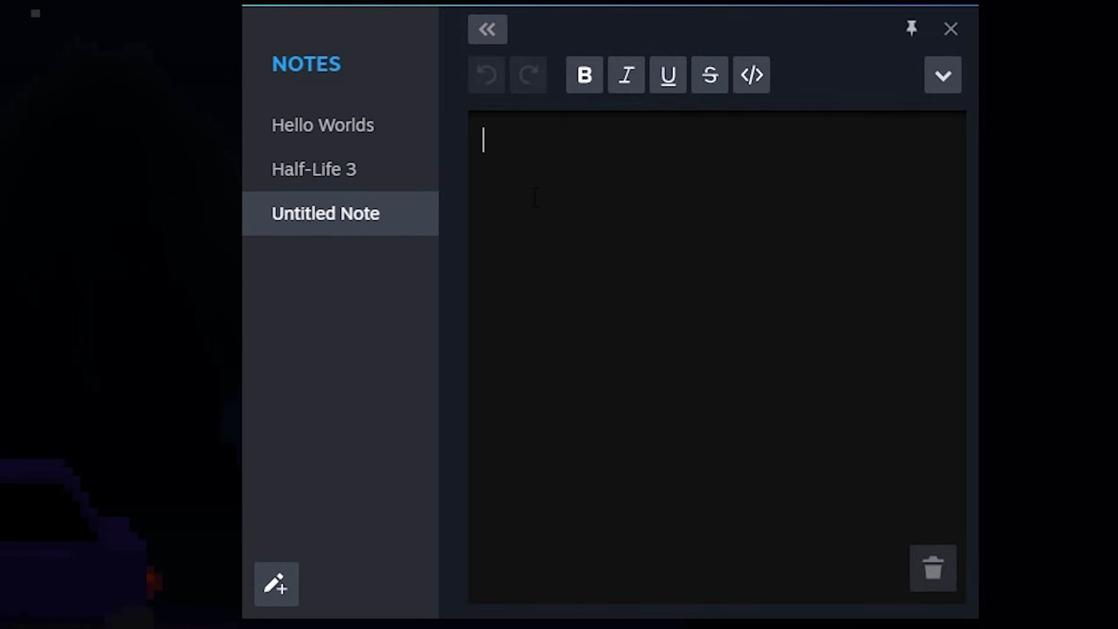
{"action": "type", "text": "Y"}
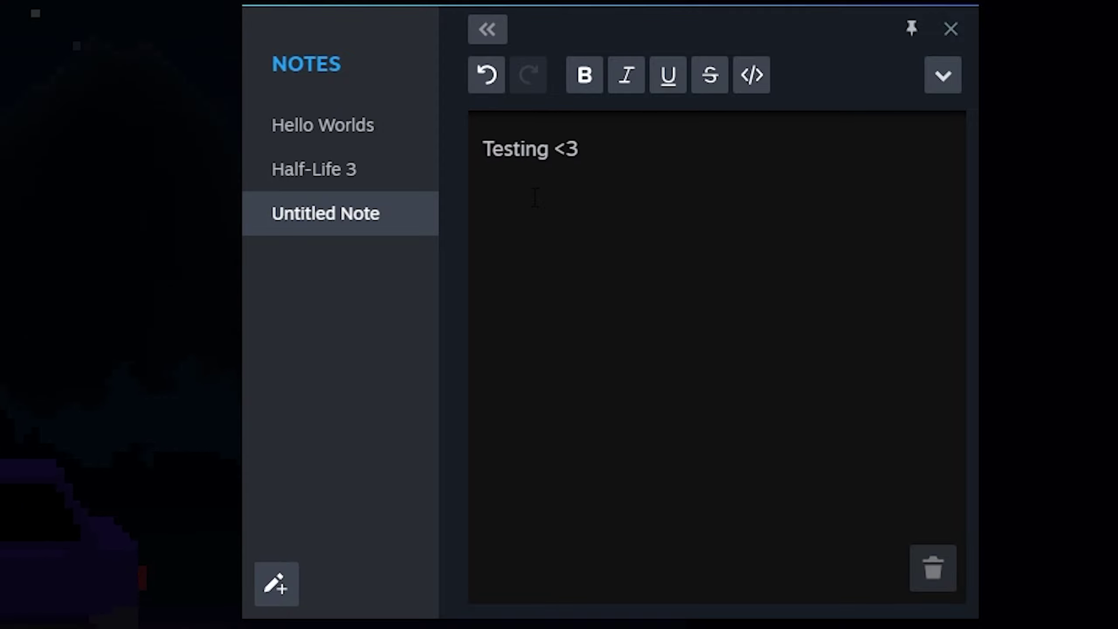
Add another note reading 'Hi, please subscribe' formatted in bold italics.
{"action": "left_click", "coordinate": [281, 592]}
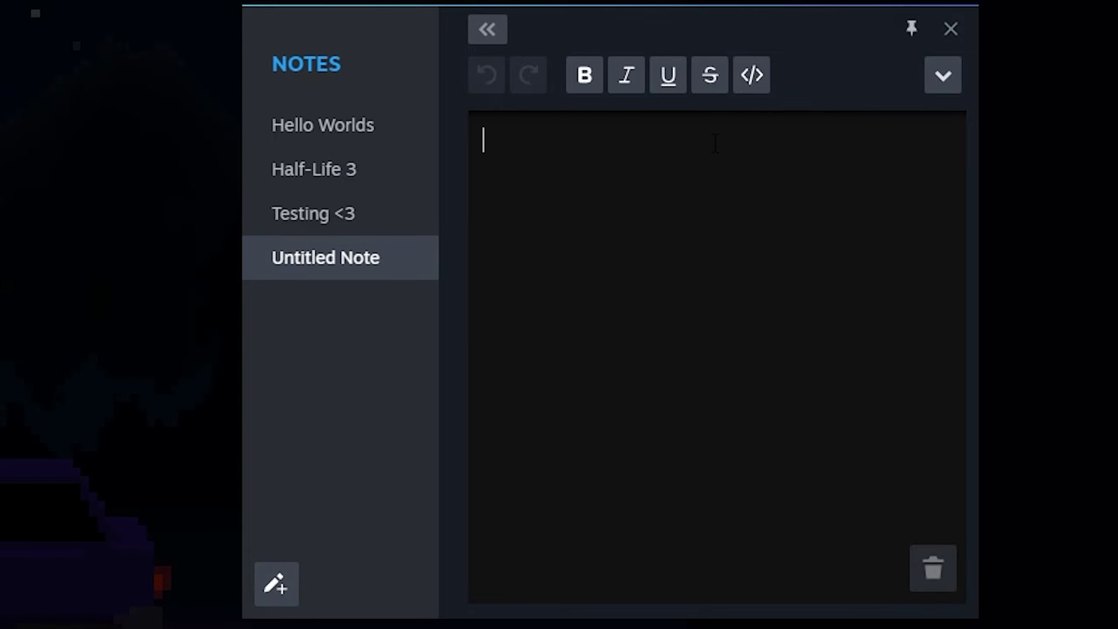
{"action": "left_click", "coordinate": [942, 75]}
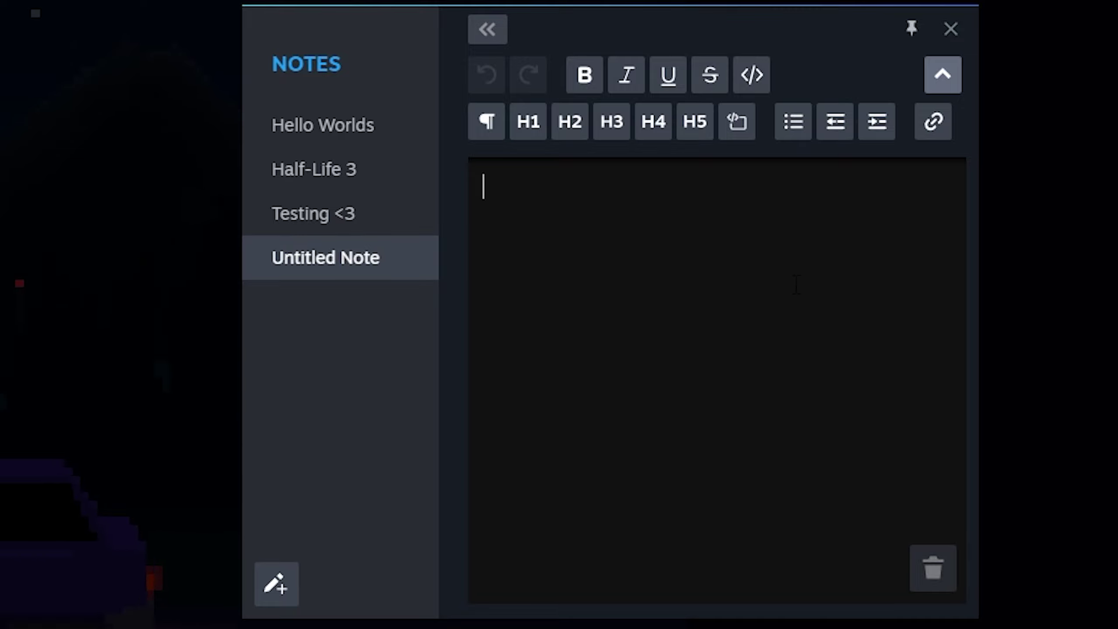
{"action": "type", "text": "Hi, please subscribe"}
{"action": "left_click_drag", "start_coordinate": [601, 225], "coordinate": [461, 225]}
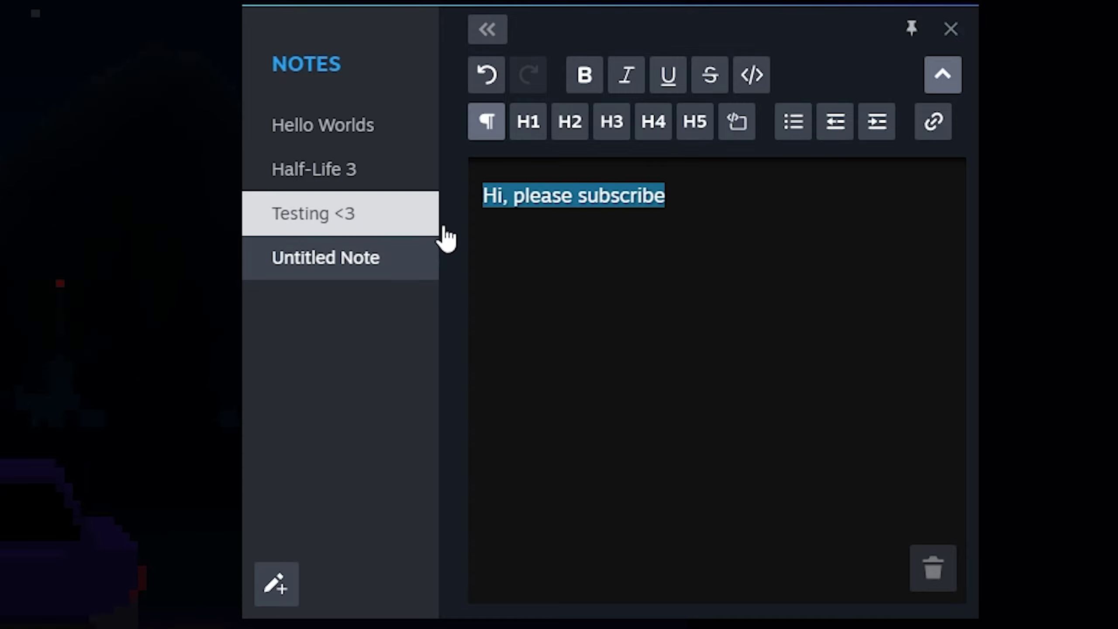
{"action": "left_click", "coordinate": [596, 84]}
{"action": "left_click", "coordinate": [625, 80]}
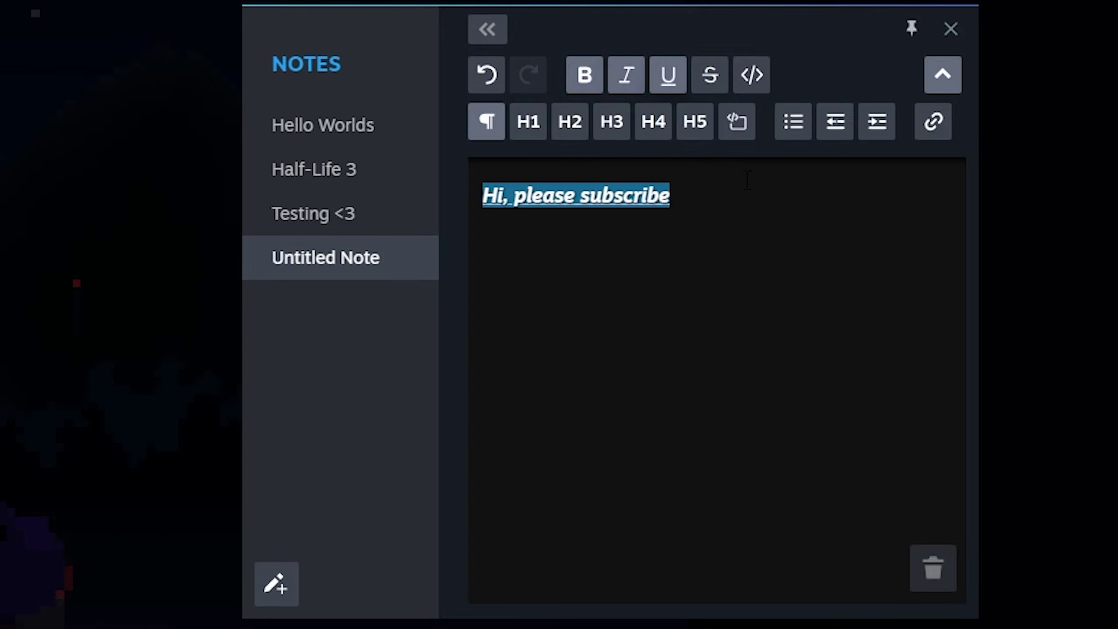
{"action": "left_click", "coordinate": [745, 202]}
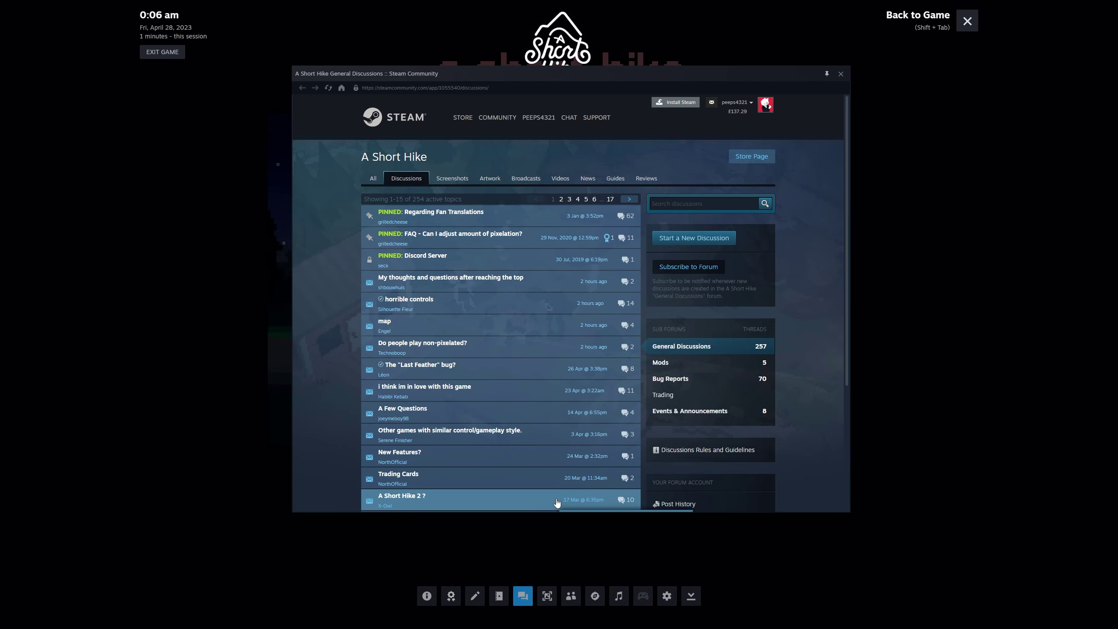
Scroll the Discussions window and close it.
{"action": "scroll", "coordinate": [557, 440], "scroll_direction": "down", "scroll_amount": 3}
{"action": "scroll", "coordinate": [616, 308], "scroll_direction": "up", "scroll_amount": 3}
{"action": "left_click", "coordinate": [839, 75]}
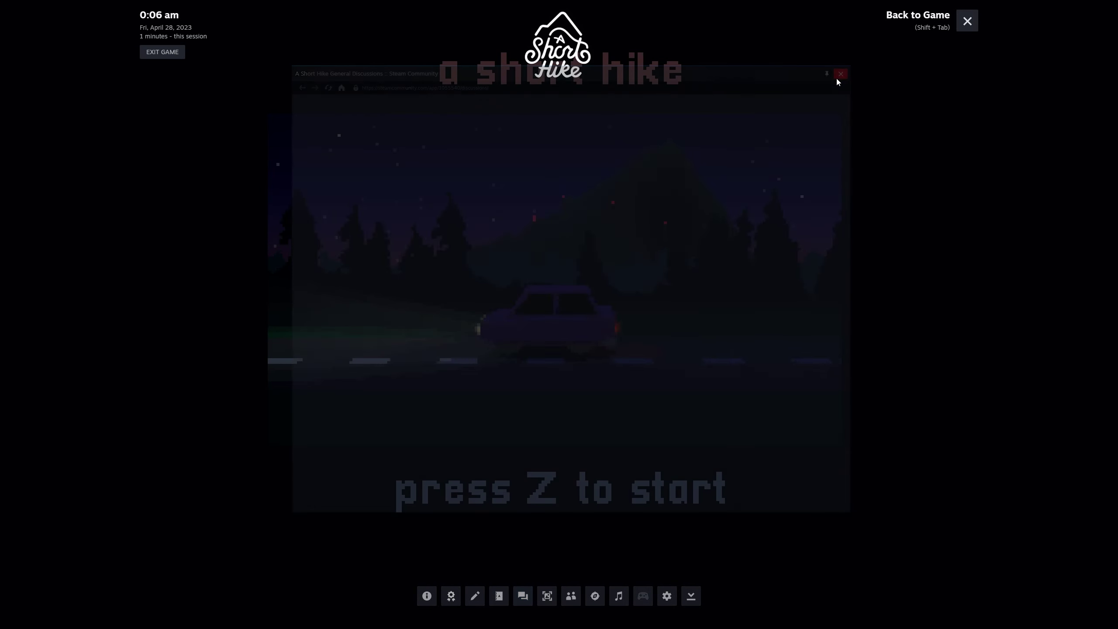
View Garry's Mod screenshots in Screenshot Manager, toggling grid and list layouts, then close it.
{"action": "left_click", "coordinate": [548, 595]}
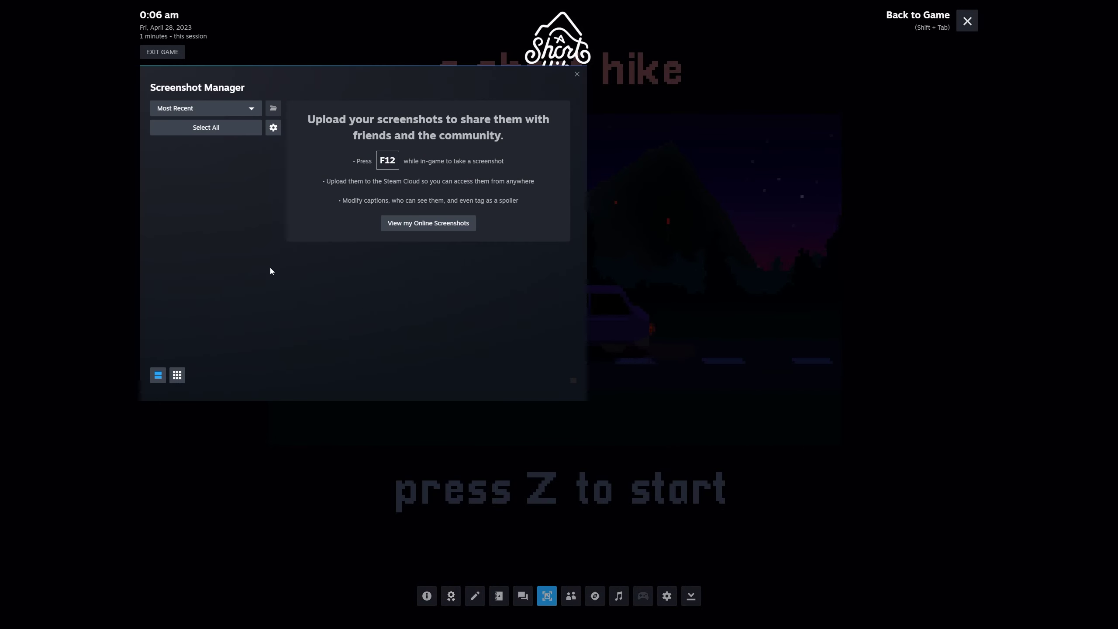
{"action": "left_click", "coordinate": [183, 379]}
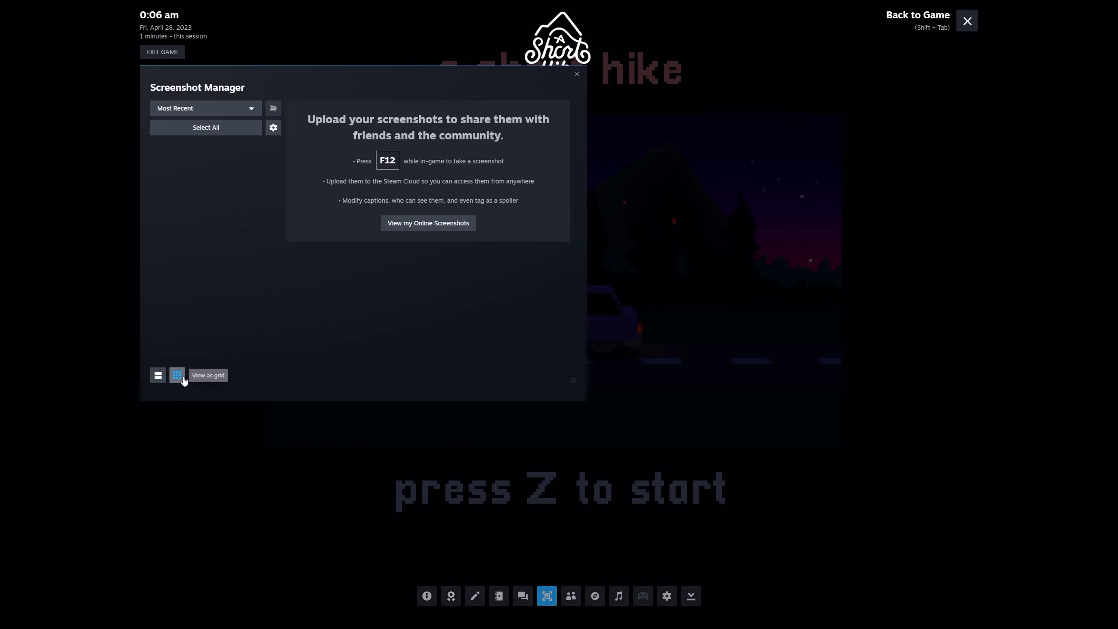
{"action": "left_click", "coordinate": [242, 109]}
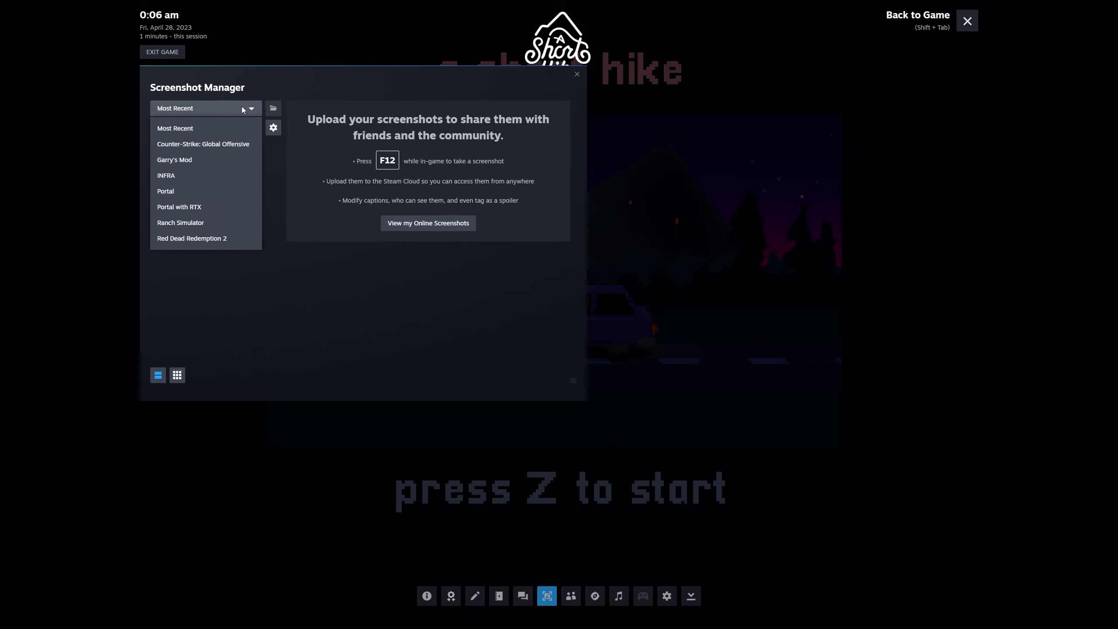
{"action": "left_click", "coordinate": [233, 160]}
{"action": "left_click", "coordinate": [177, 375]}
{"action": "left_click", "coordinate": [158, 375]}
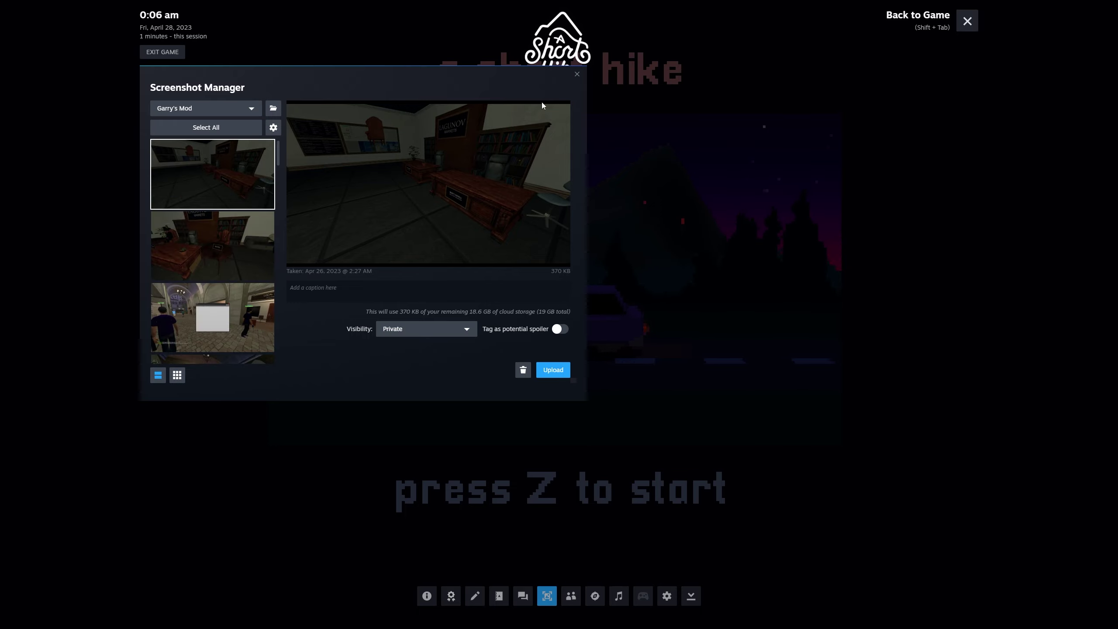
{"action": "left_click", "coordinate": [576, 74]}
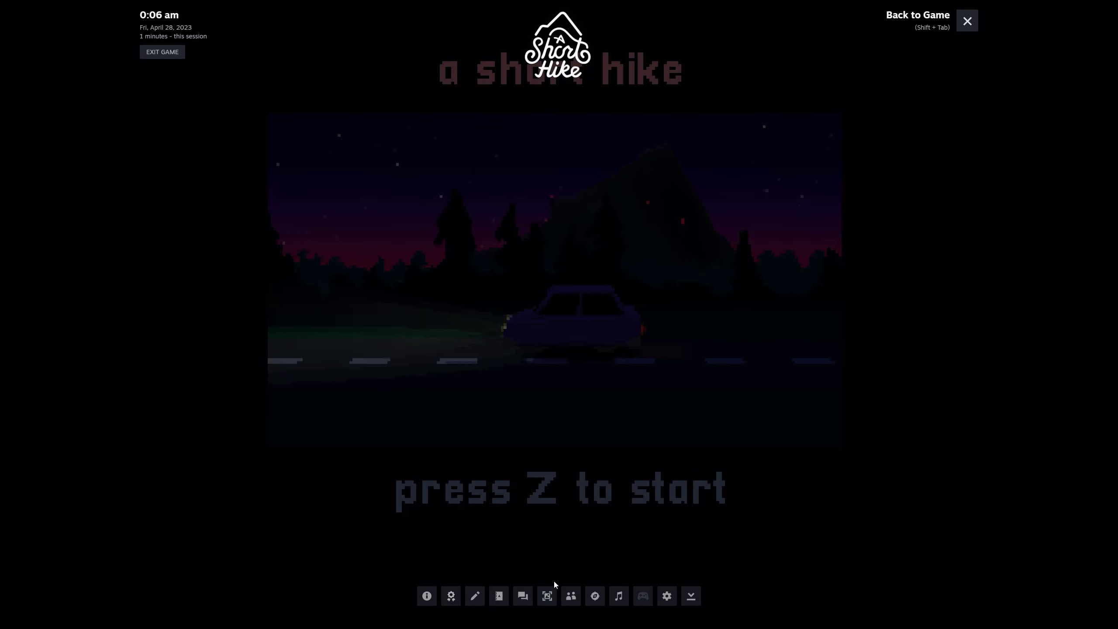
Glance at Friends, then open the overlay browser, closing Steam Community and keeping two Google tabs.
{"action": "left_click", "coordinate": [572, 598]}
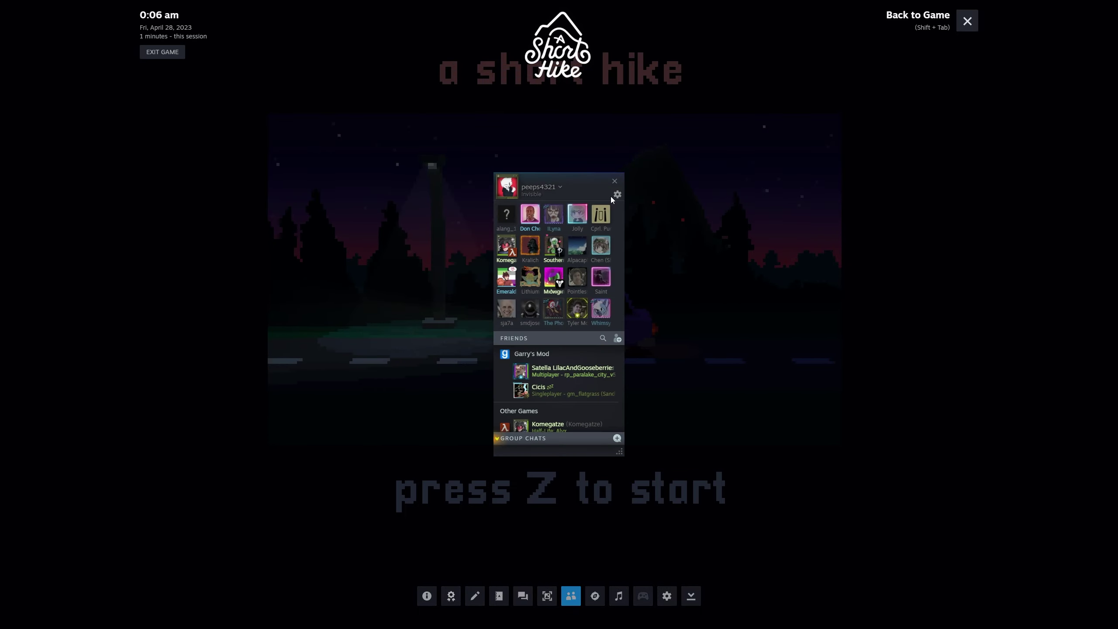
{"action": "left_click", "coordinate": [614, 182]}
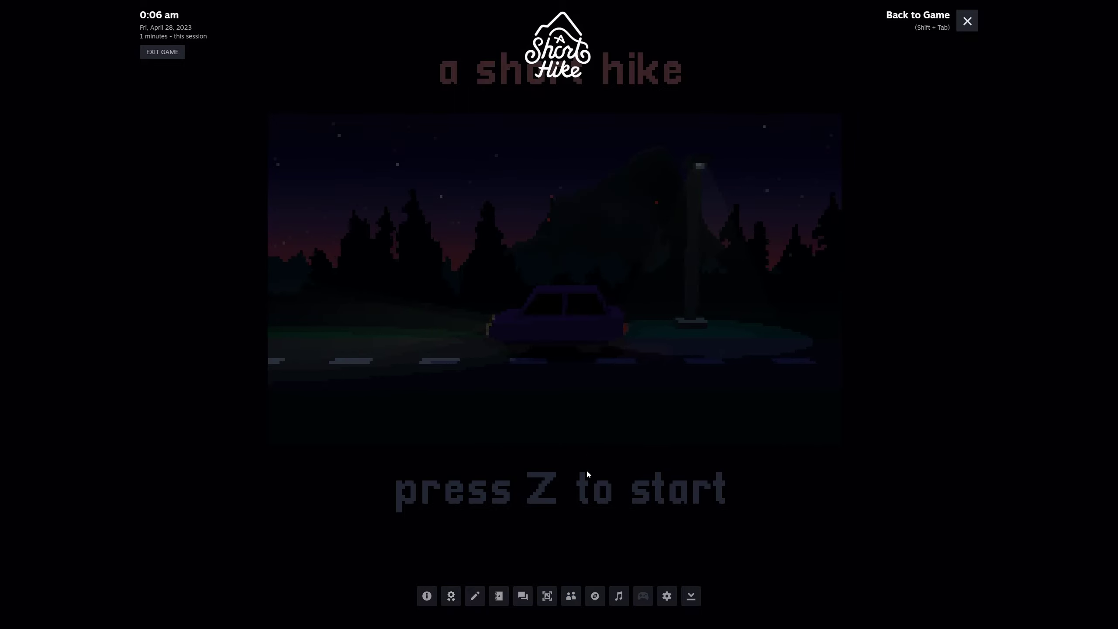
{"action": "left_click", "coordinate": [595, 601]}
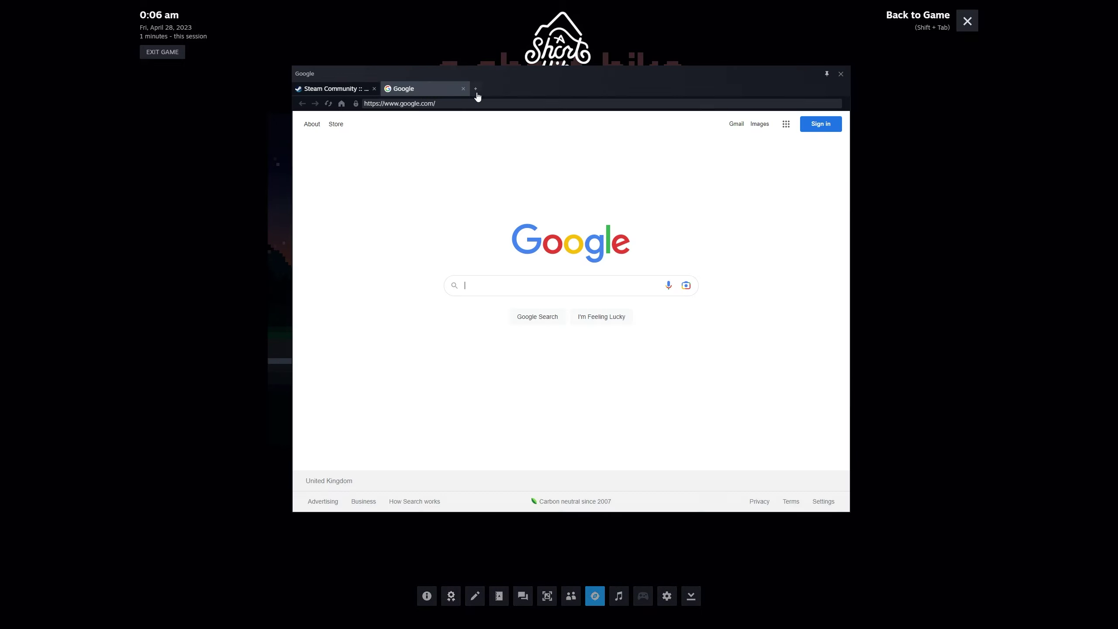
{"action": "left_click", "coordinate": [476, 88]}
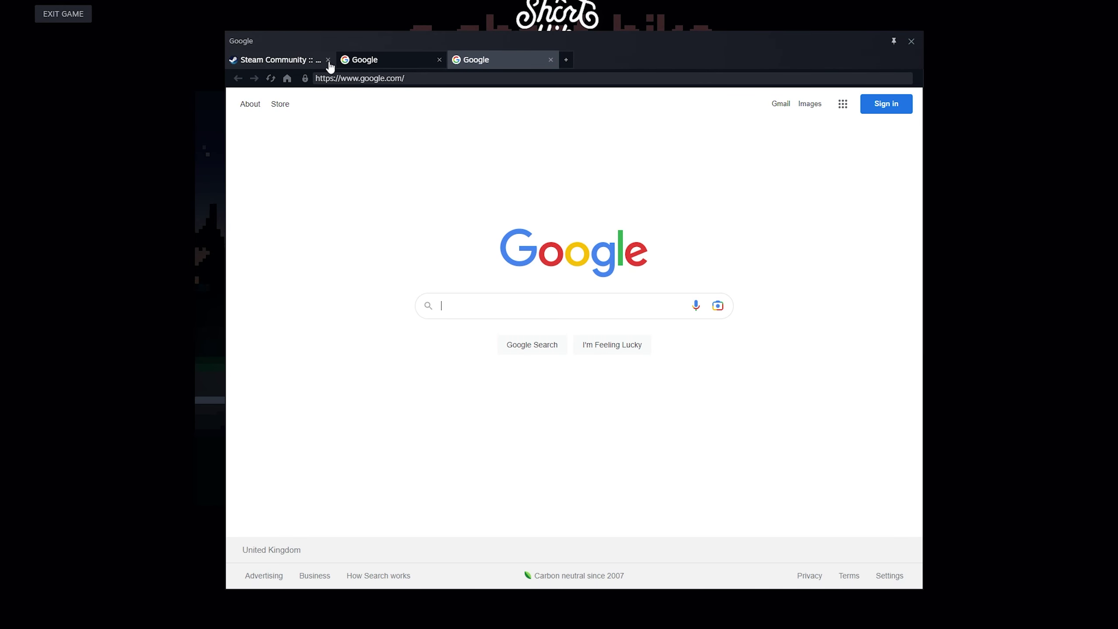
{"action": "left_click", "coordinate": [375, 89]}
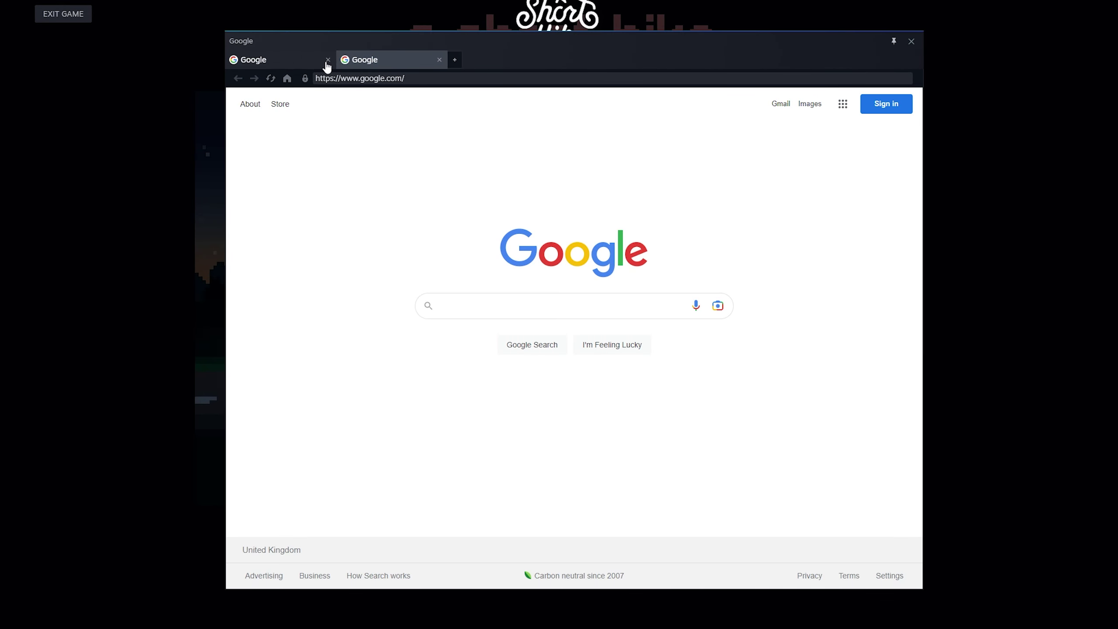
{"action": "left_click", "coordinate": [326, 61]}
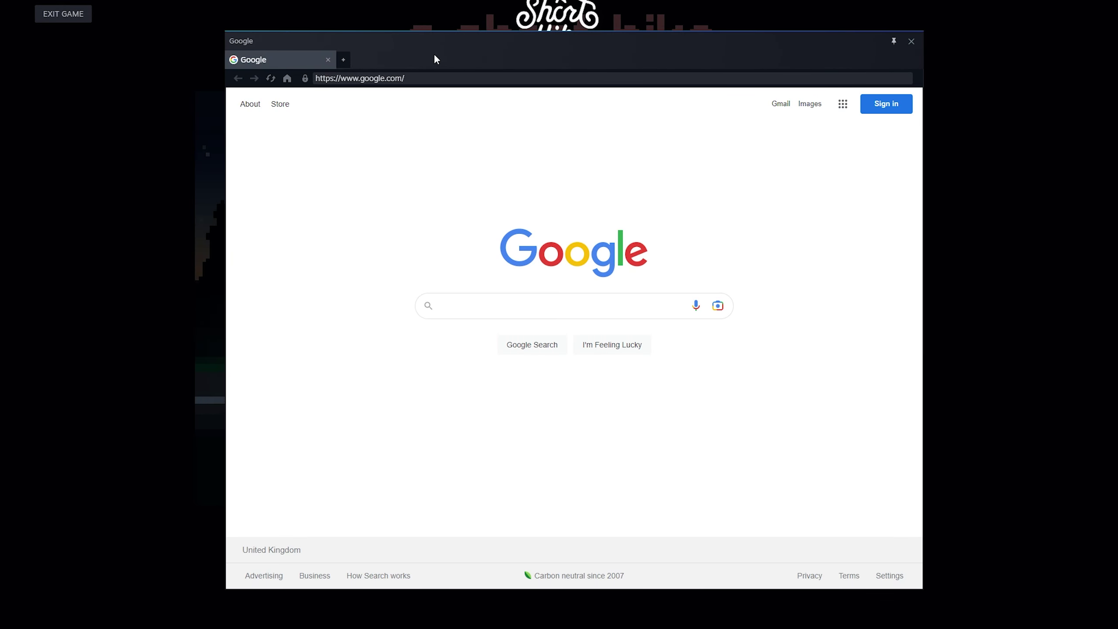
{"action": "left_click", "coordinate": [344, 60]}
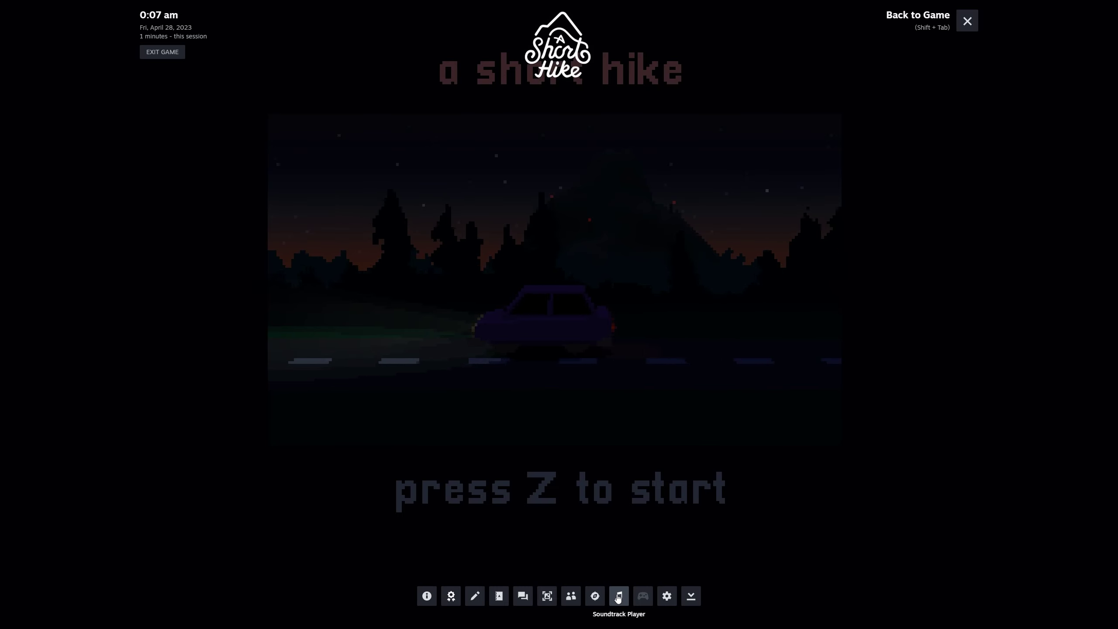
Play the track Overgrowth from the Portal 2 Soundtrack in the overlay soundtrack player.
{"action": "left_click", "coordinate": [618, 596]}
{"action": "left_click", "coordinate": [182, 150]}
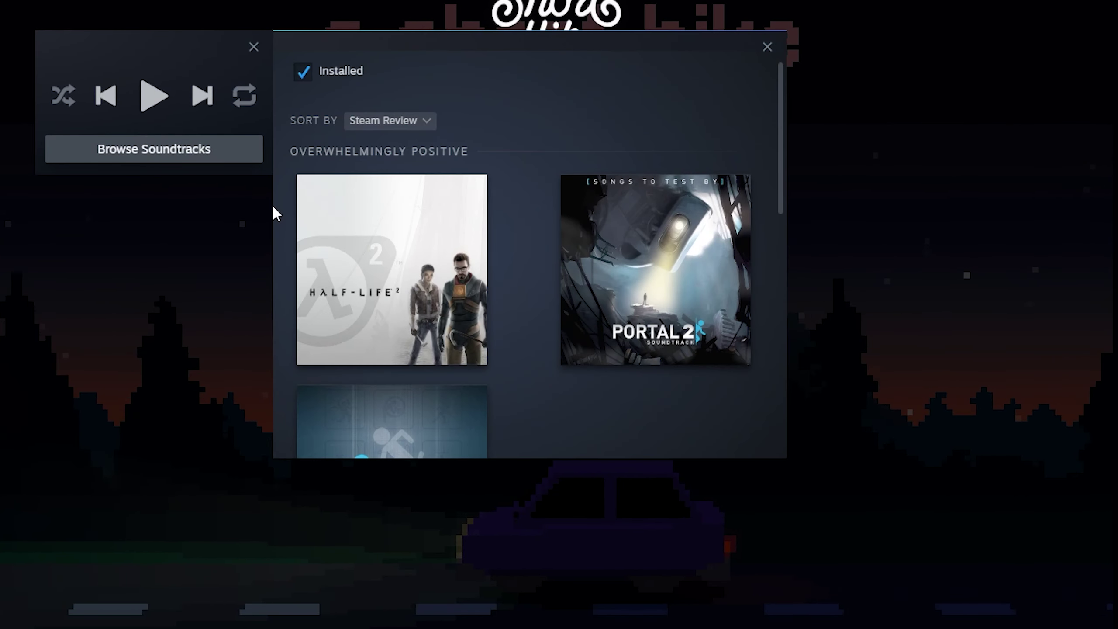
{"action": "scroll", "coordinate": [486, 297], "scroll_direction": "down", "scroll_amount": 3}
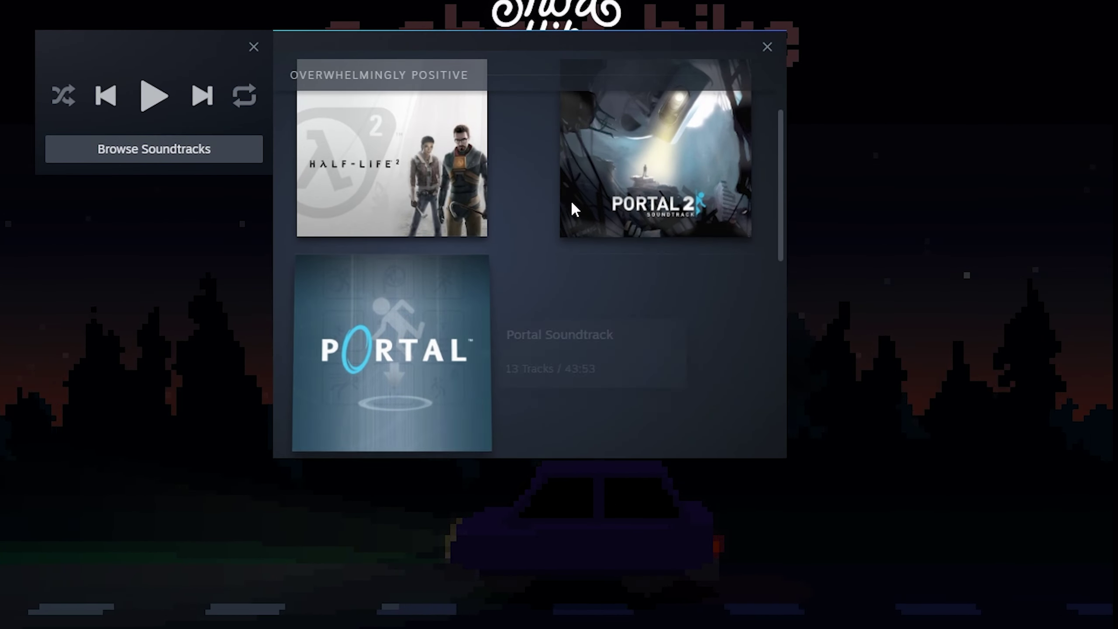
{"action": "left_click", "coordinate": [574, 209]}
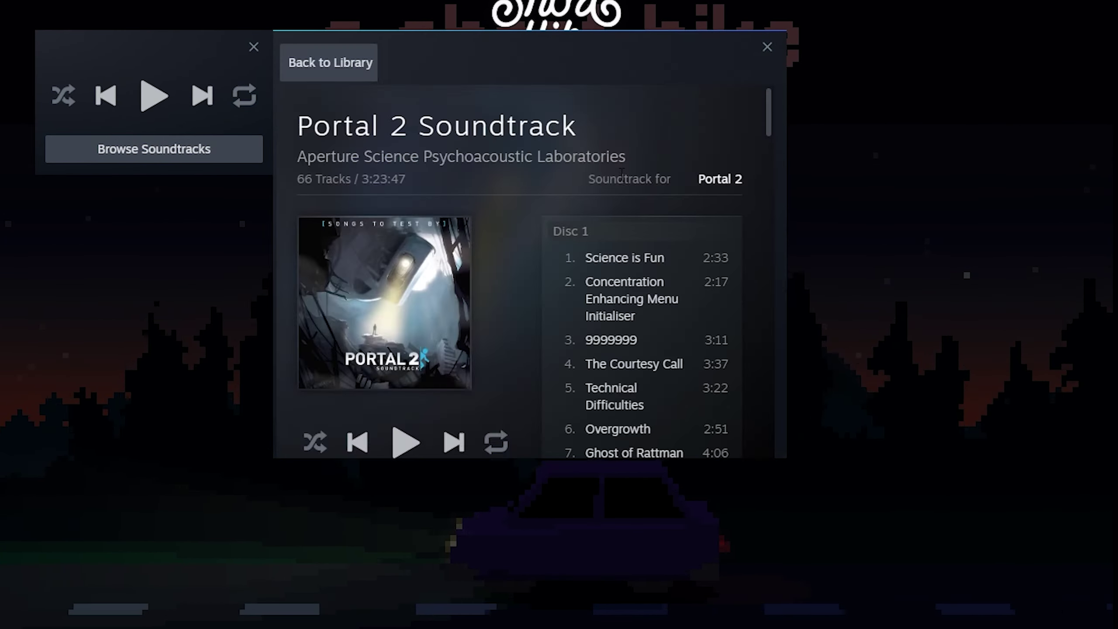
{"action": "scroll", "coordinate": [614, 284], "scroll_direction": "down", "scroll_amount": 3}
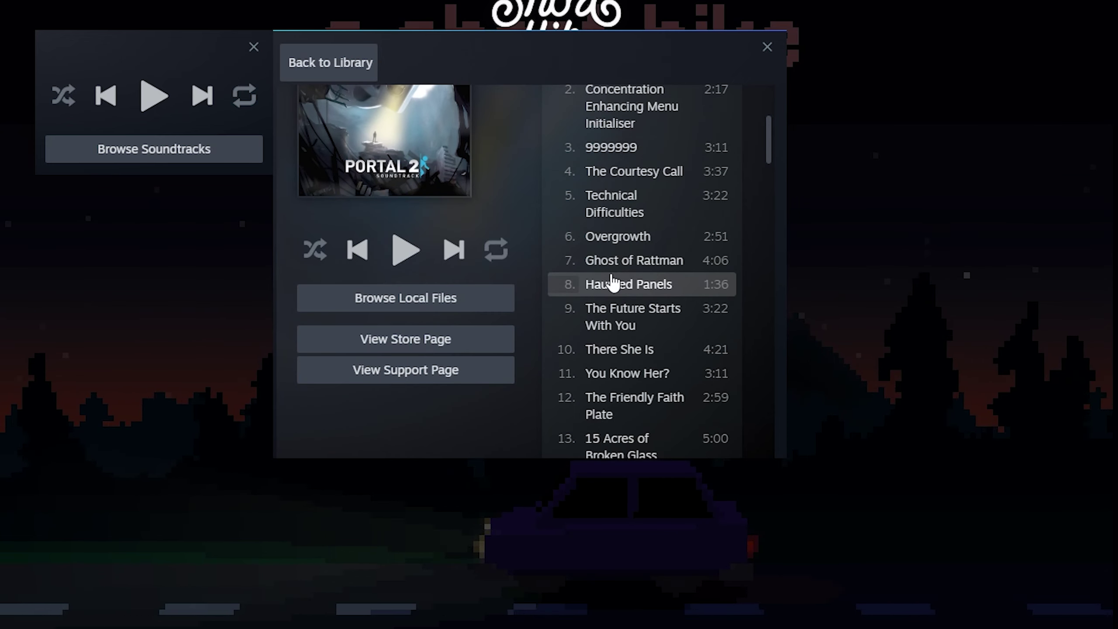
{"action": "left_click", "coordinate": [609, 238]}
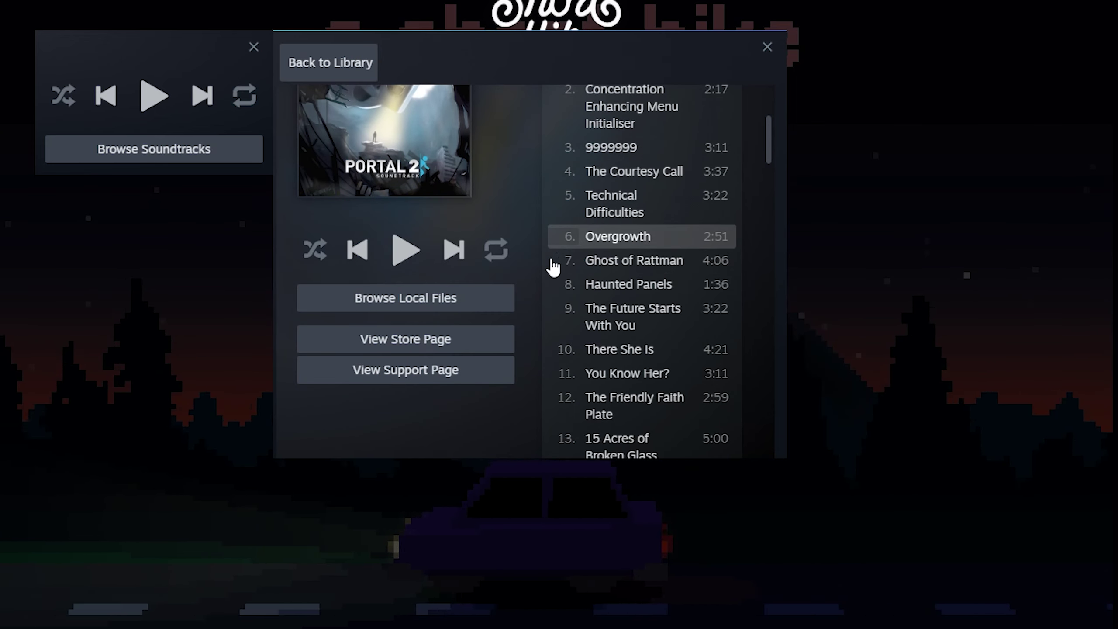
{"action": "left_click", "coordinate": [404, 253]}
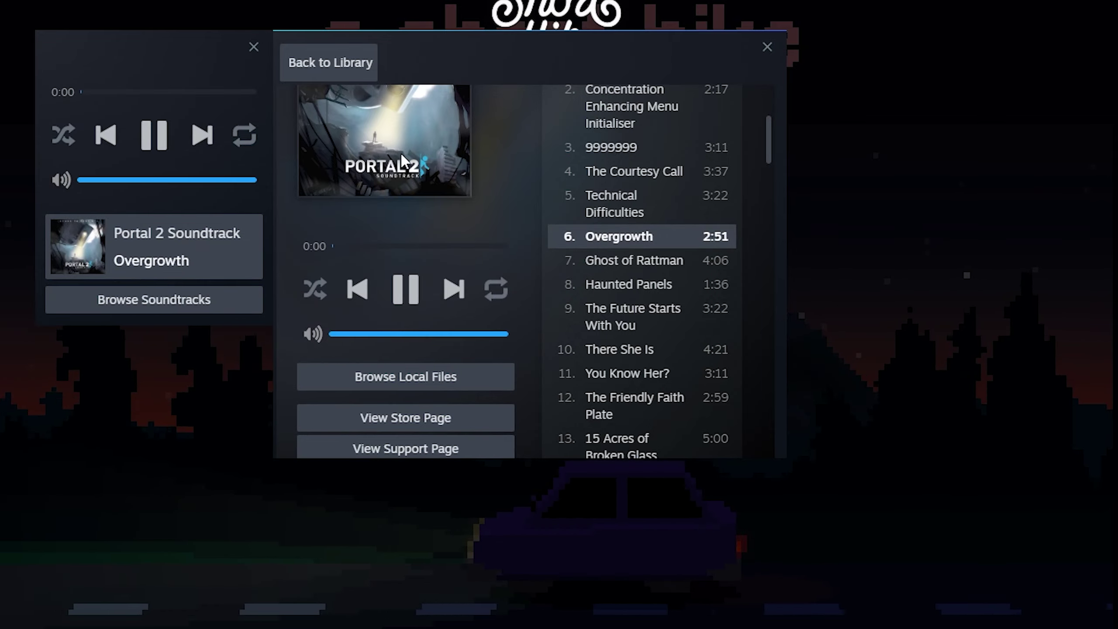
Move the soundtrack window and mini player to the right side of the screen.
{"action": "left_click_drag", "start_coordinate": [411, 60], "coordinate": [1117, 150]}
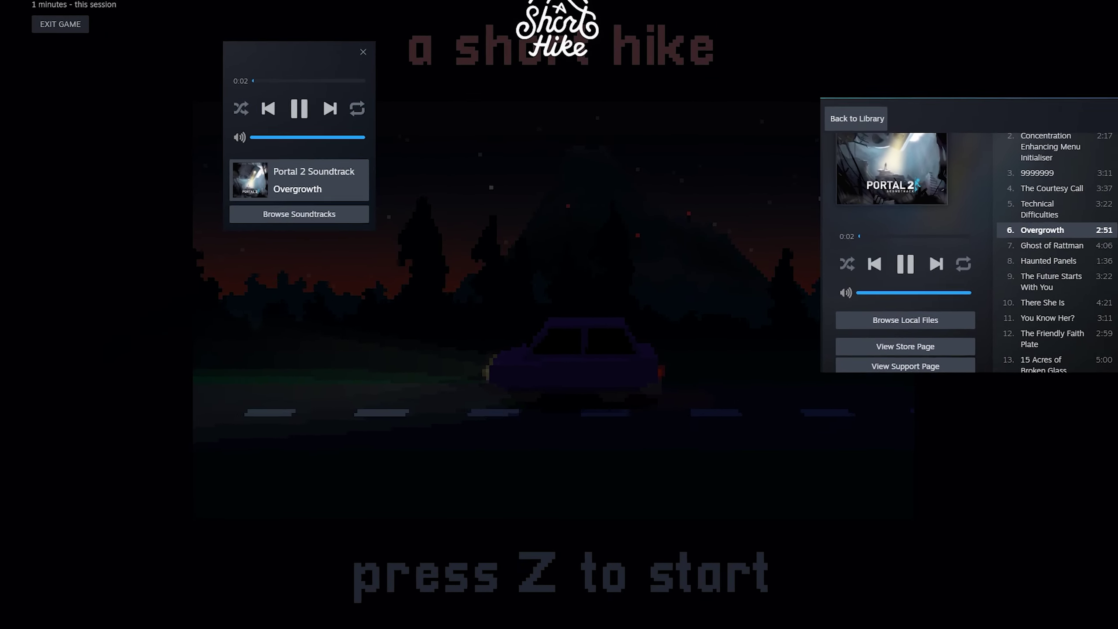
{"action": "left_click_drag", "start_coordinate": [187, 69], "coordinate": [1117, 180]}
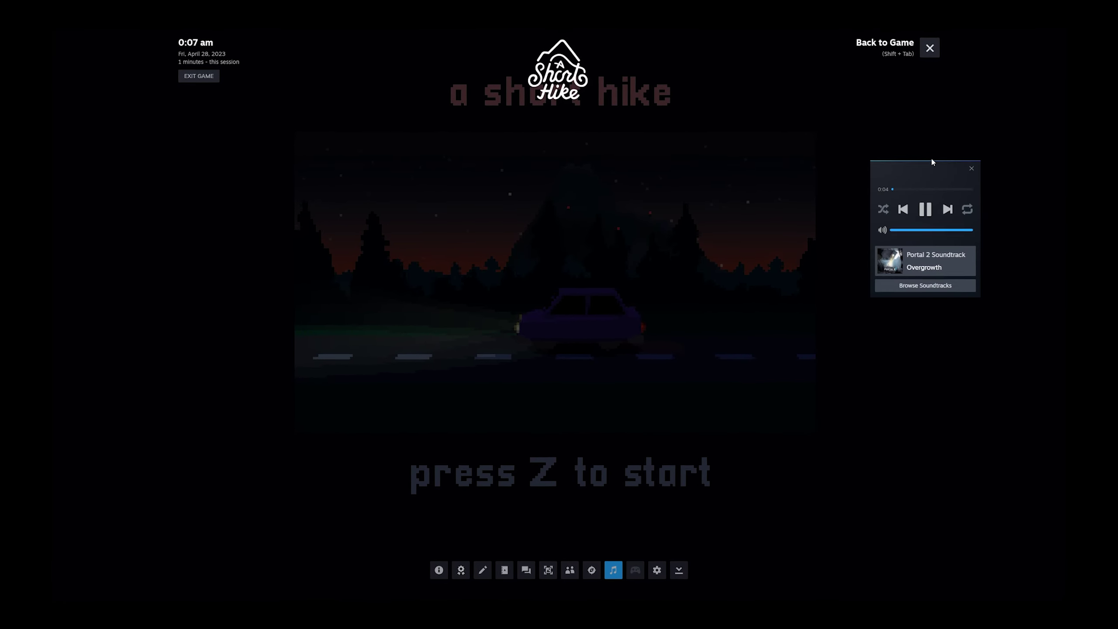
{"action": "left_click_drag", "start_coordinate": [932, 162], "coordinate": [937, 109]}
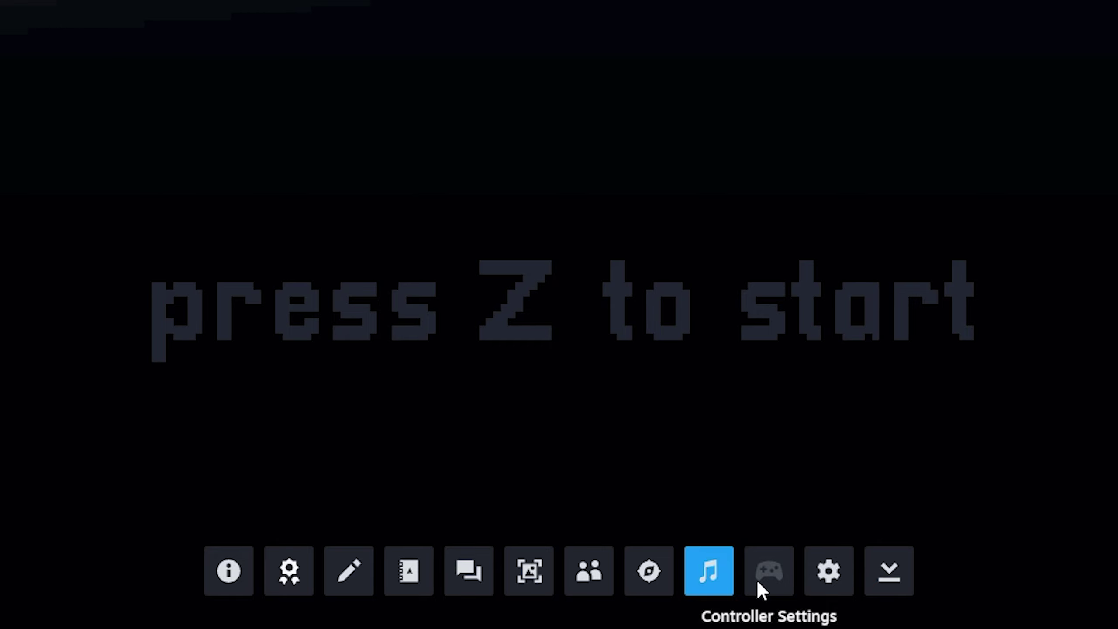
Look through the Interface, Friends & Chat, Voice, Music and Broadcast settings pages, ending on In Game.
{"action": "left_click", "coordinate": [829, 571]}
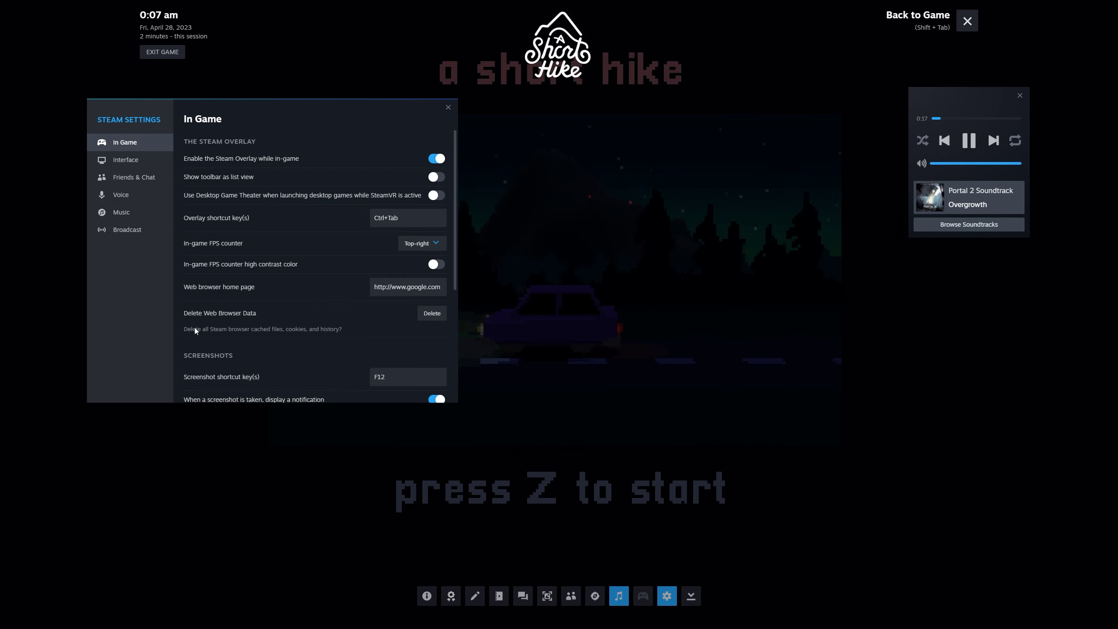
{"action": "left_click", "coordinate": [125, 160]}
{"action": "left_click", "coordinate": [134, 177]}
{"action": "left_click", "coordinate": [121, 194]}
{"action": "left_click", "coordinate": [145, 216]}
{"action": "left_click", "coordinate": [132, 229]}
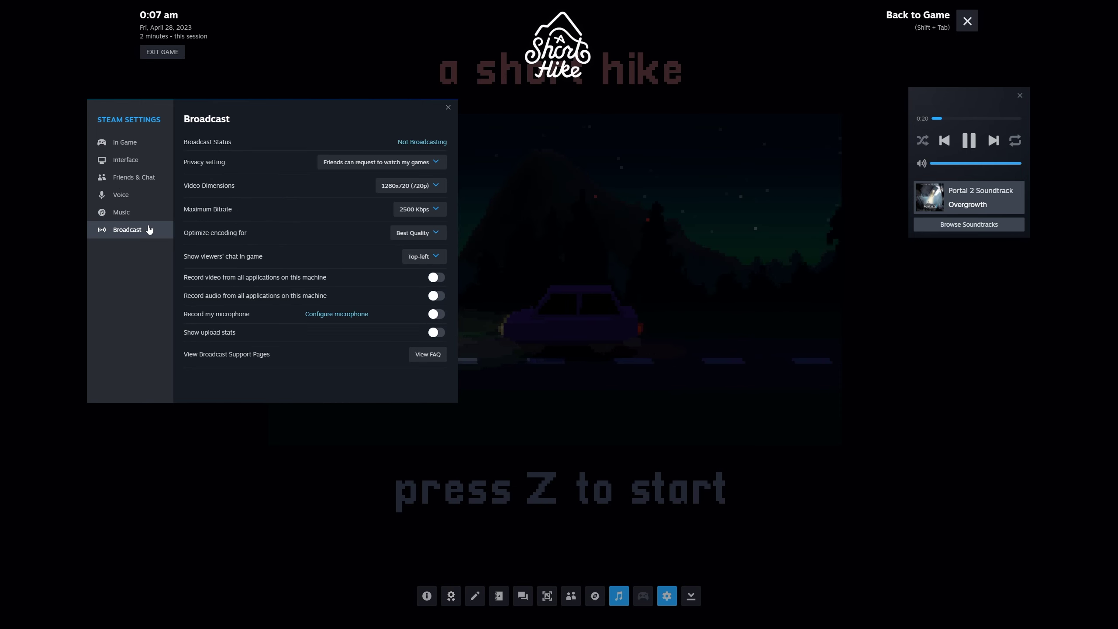
{"action": "left_click", "coordinate": [127, 142]}
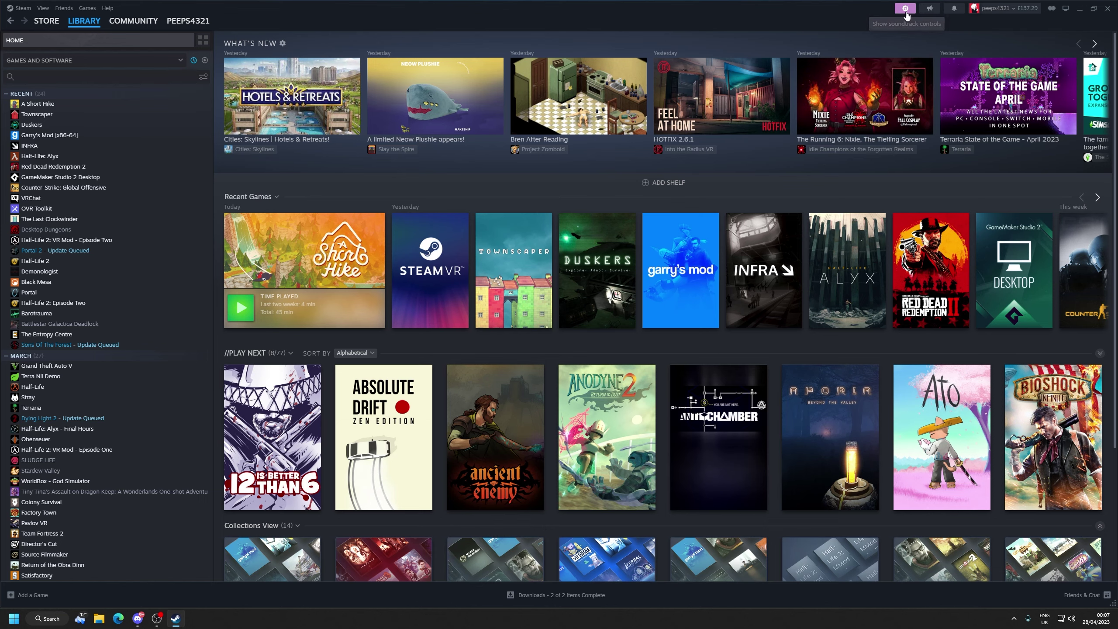
In the desktop music controls, lower and restore the volume, then pause Overgrowth at 0:54.
{"action": "left_click", "coordinate": [905, 15]}
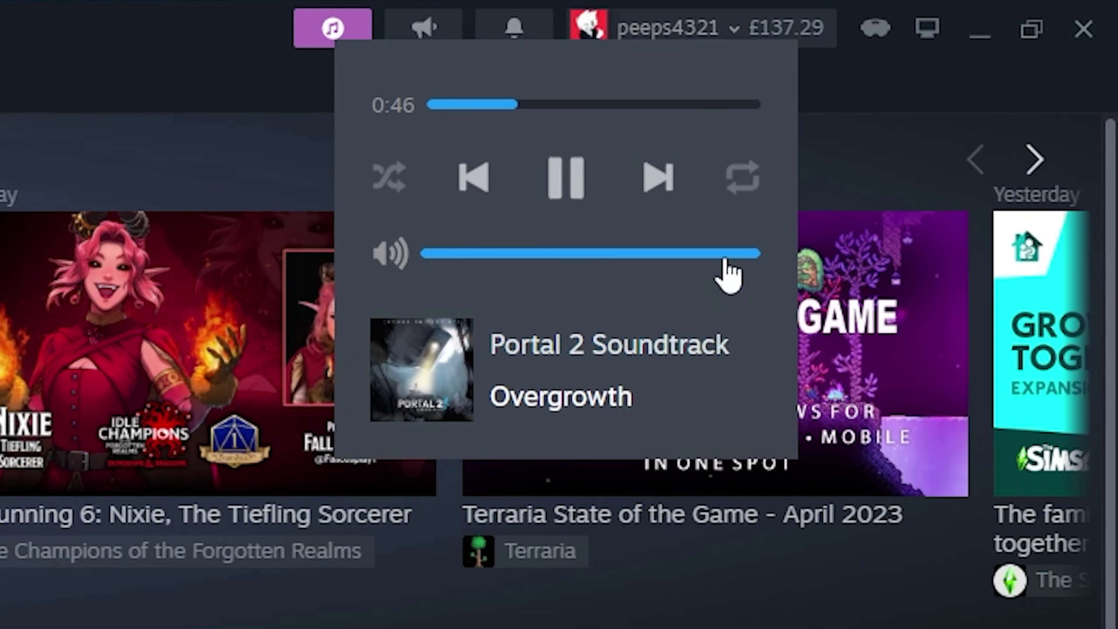
{"action": "left_click_drag", "start_coordinate": [723, 251], "coordinate": [608, 254]}
{"action": "left_click_drag", "start_coordinate": [439, 254], "coordinate": [627, 252]}
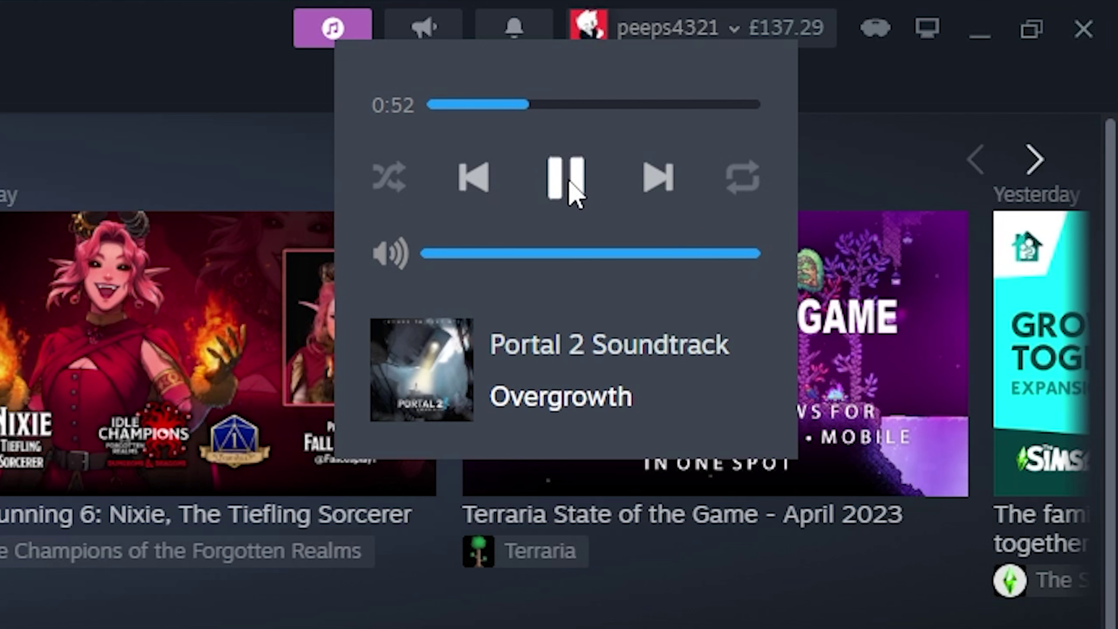
{"action": "left_click", "coordinate": [570, 194]}
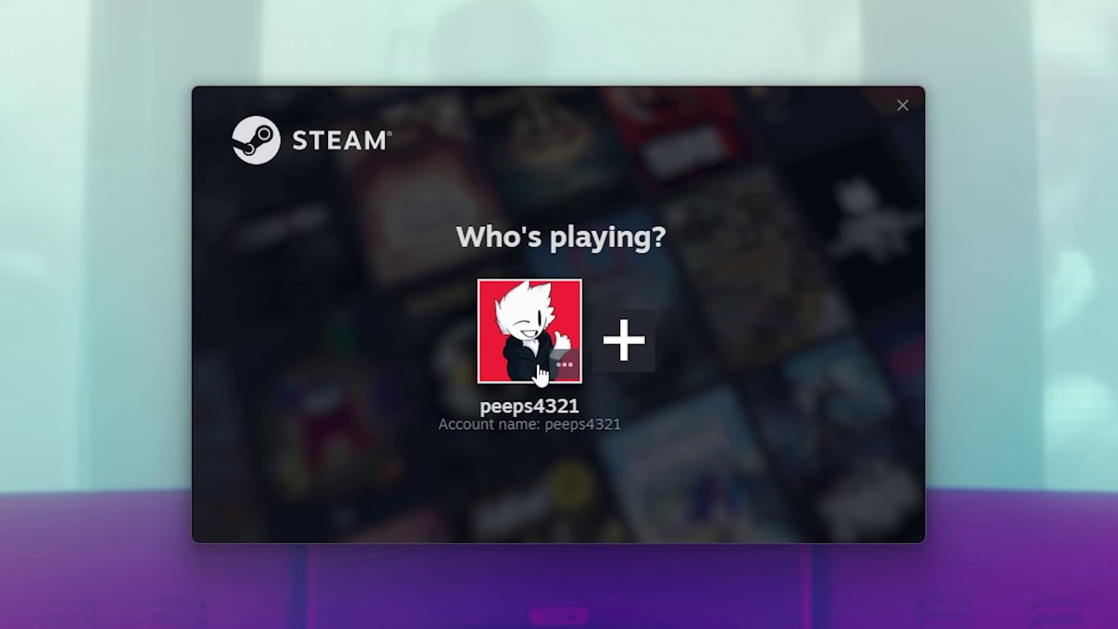
Sign back in with the listed account and return to the Library home page.
{"action": "left_click", "coordinate": [522, 336]}
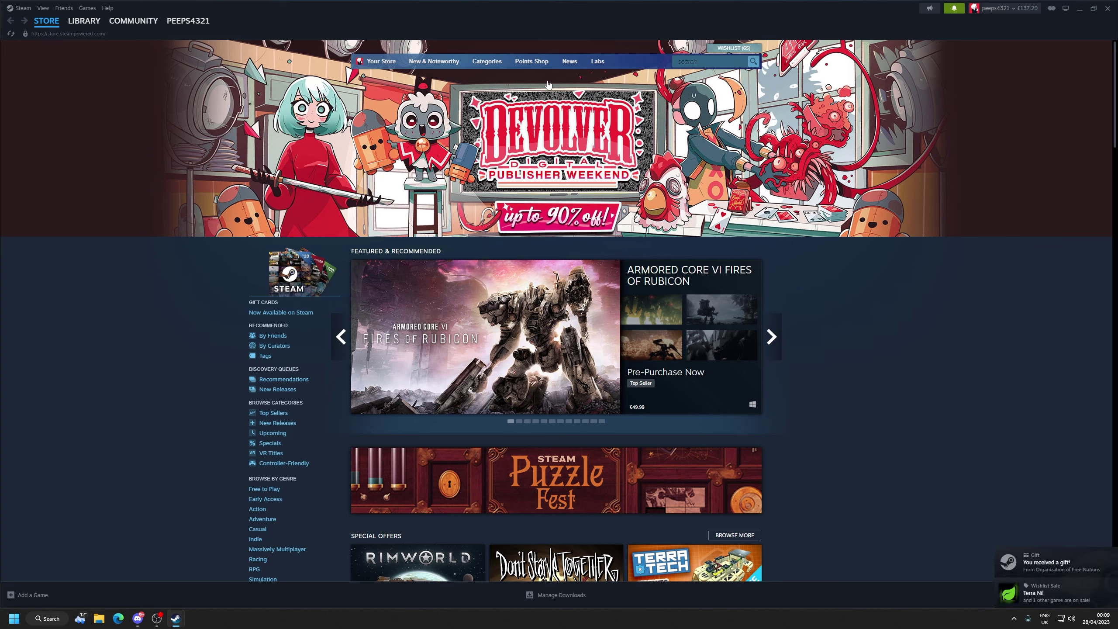
{"action": "left_click", "coordinate": [85, 20]}
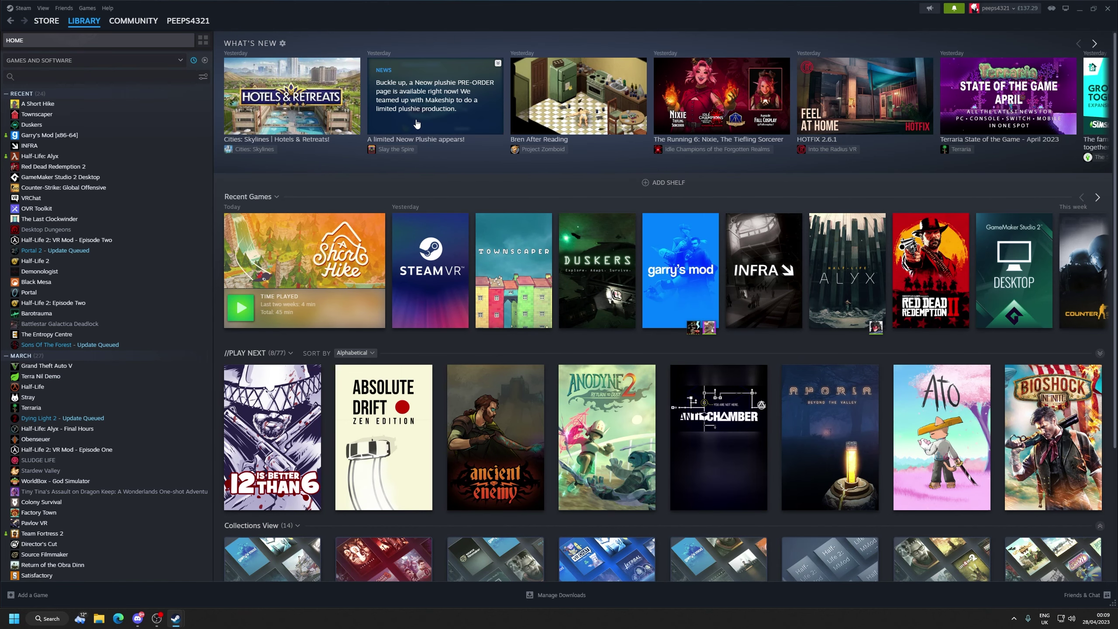